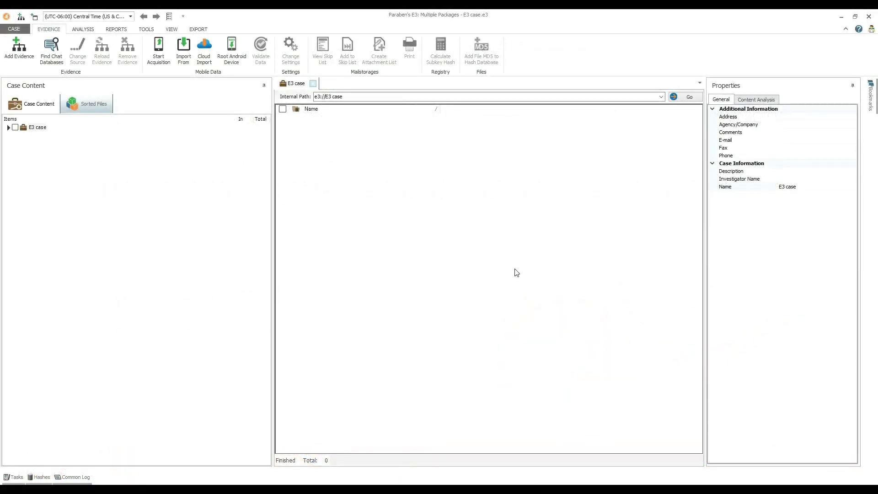
- Launch Root Android Device for the connected device and choose to set rooting parameters manually
left_click(233, 47)
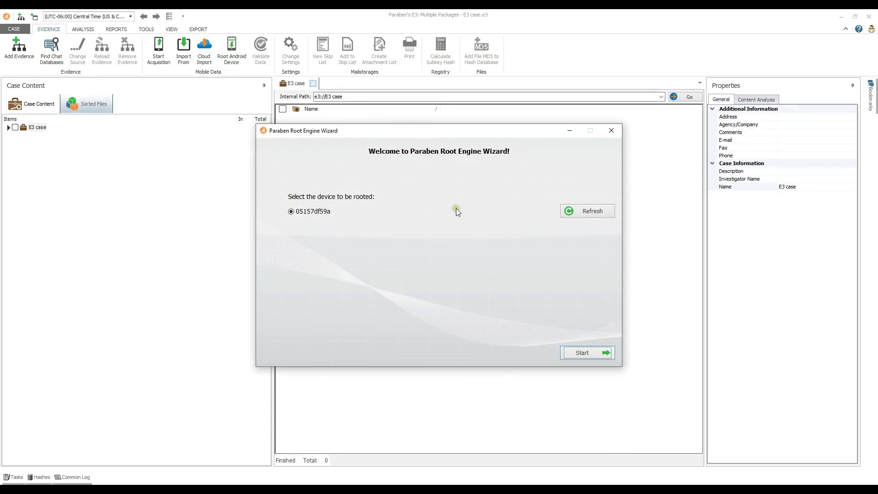
left_click(582, 352)
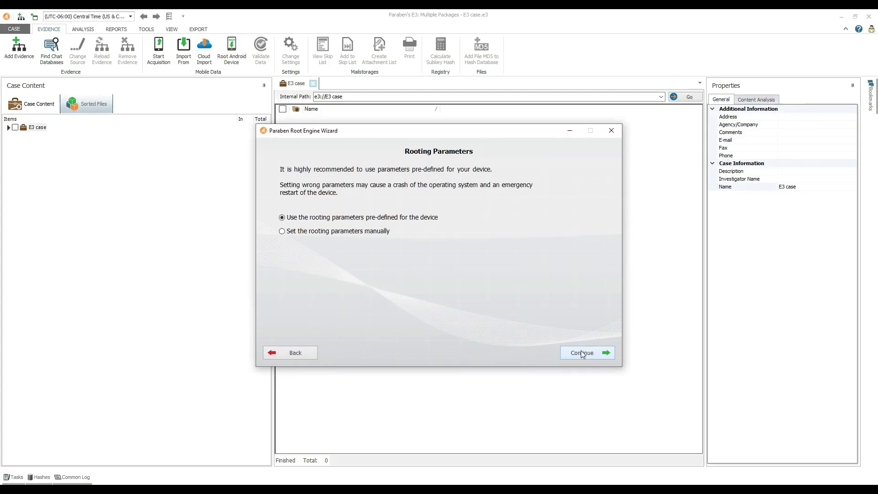
left_click(388, 232)
left_click(461, 266)
- Continue to the rooting parameters page and read the help explaining each parameter
left_click(579, 352)
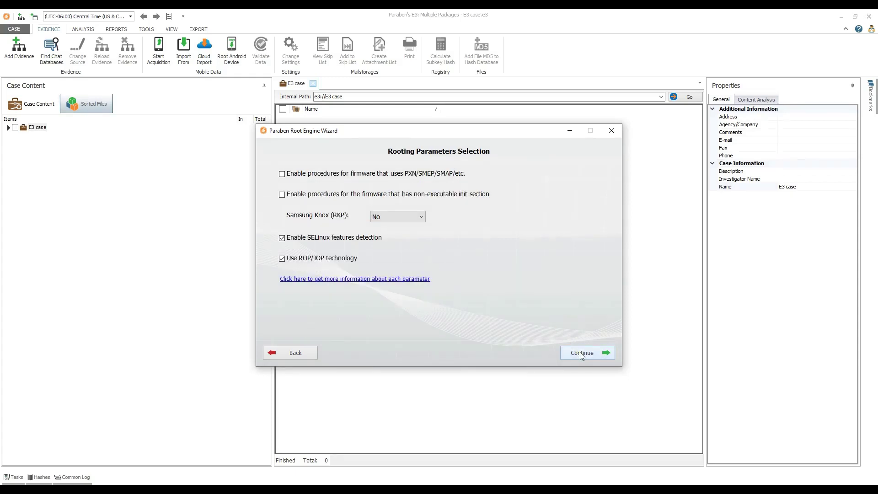
left_click(433, 278)
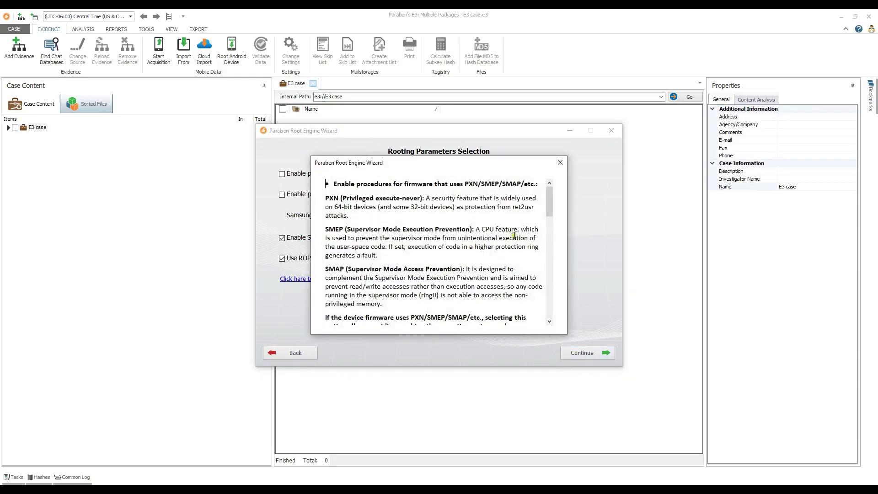
left_click_drag(549, 212, 549, 317)
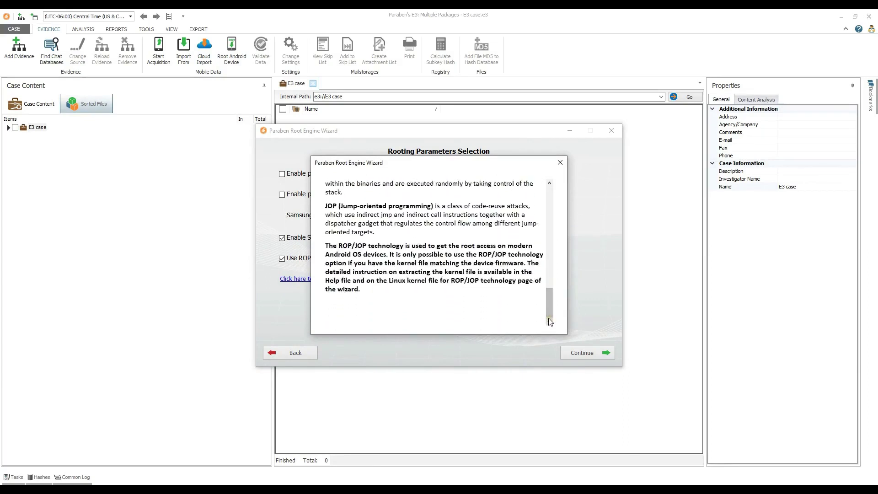
left_click(560, 162)
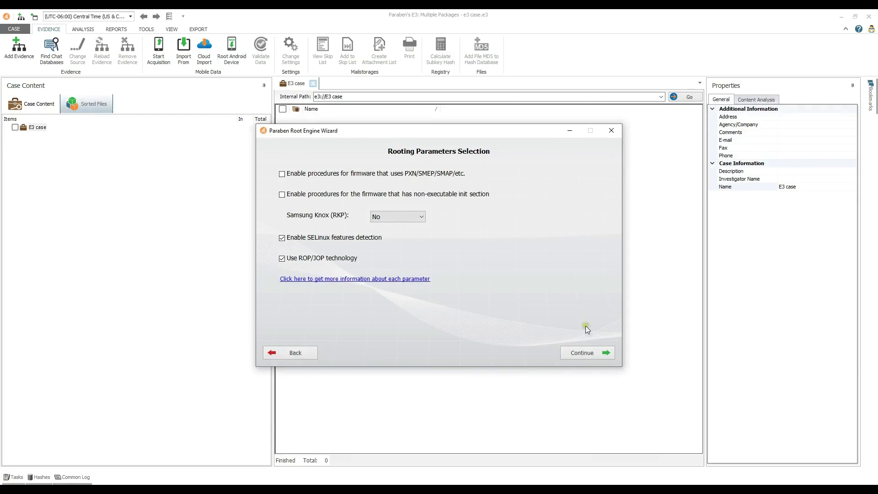
- Select D:\kernel file\PD-369 as the kernel file for ROP/JOP technology
left_click(582, 352)
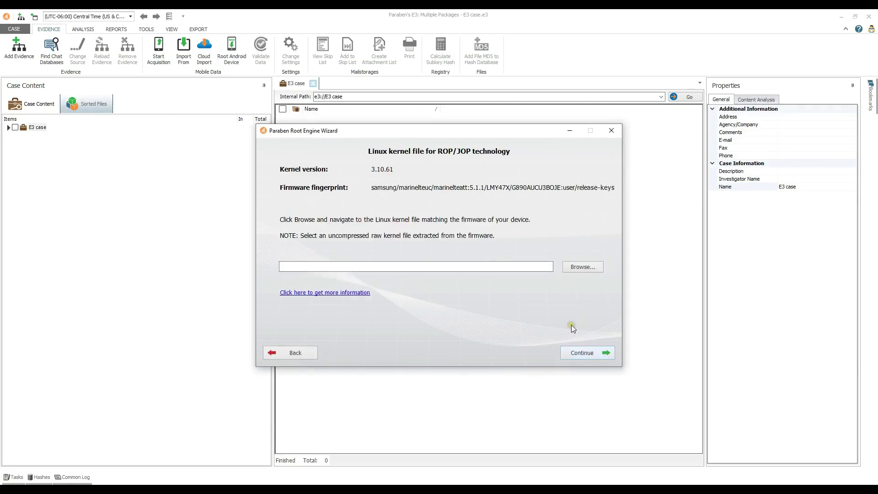
left_click(574, 268)
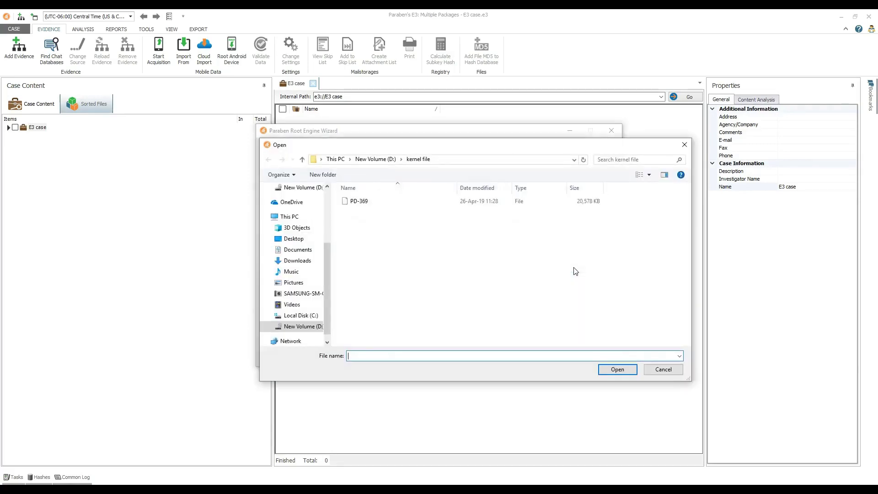
left_click(361, 202)
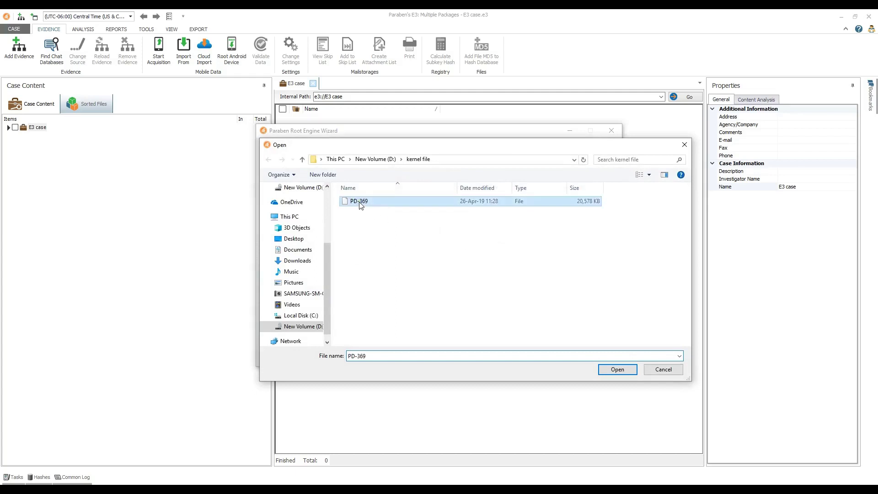
left_click(614, 369)
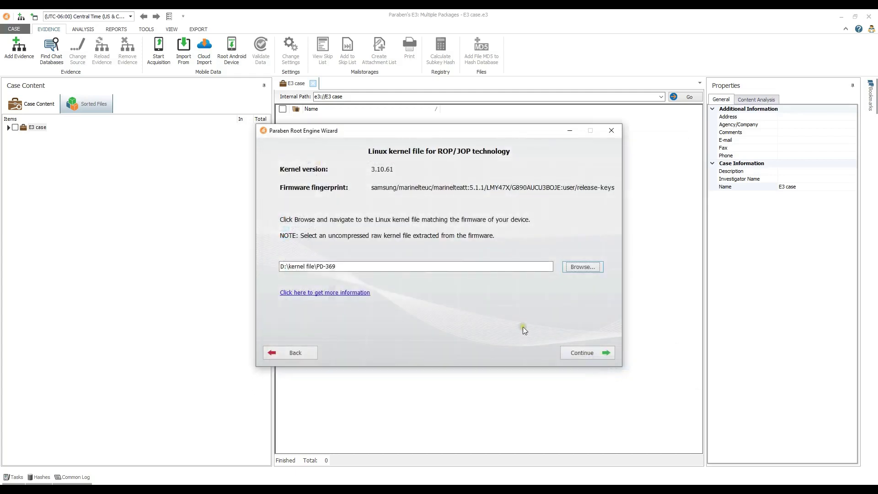
- Review the information on how to obtain a raw kernel file
left_click(364, 295)
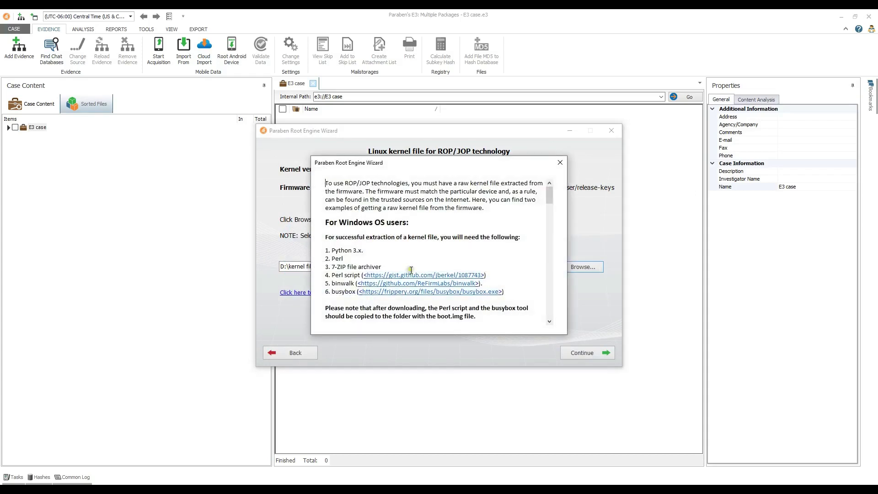
left_click_drag(550, 198, 552, 249)
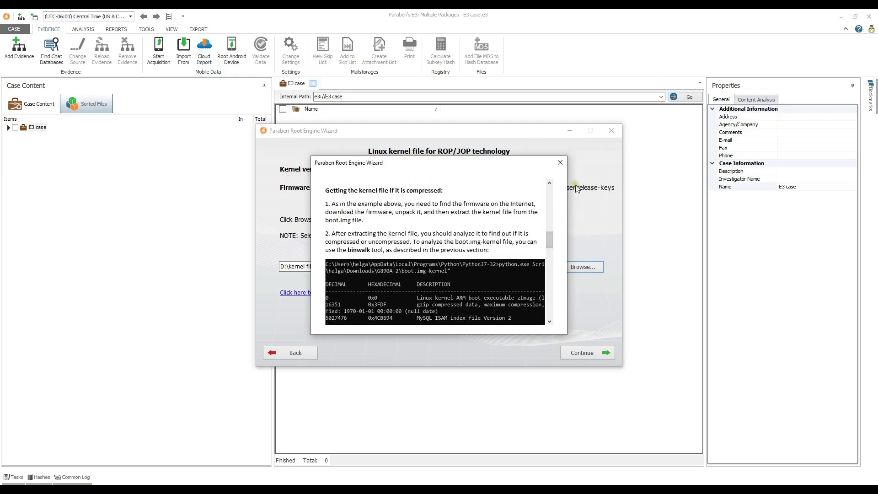
left_click(560, 163)
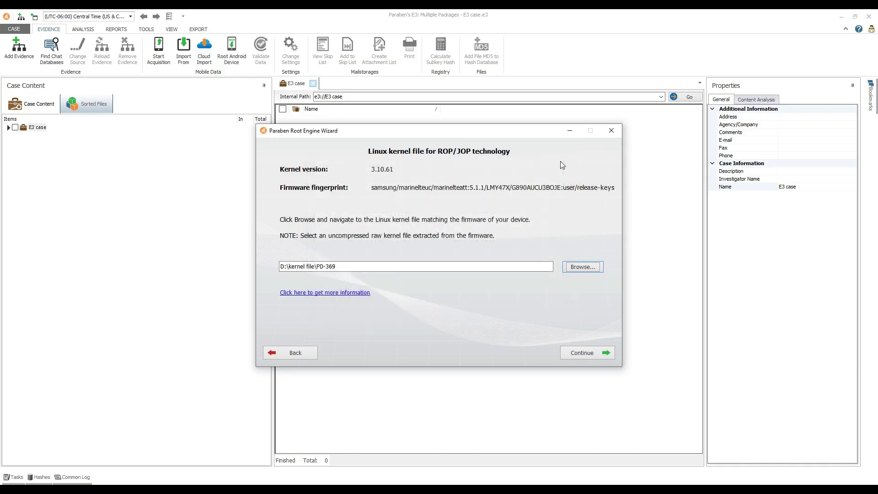
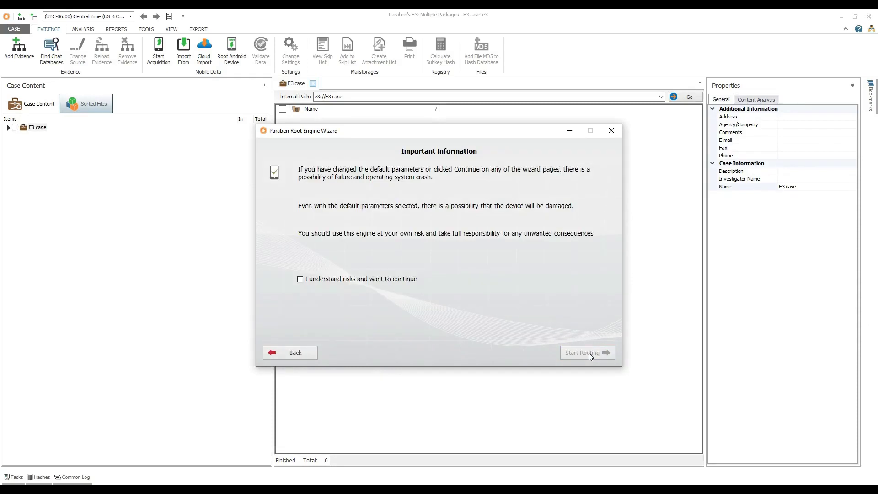
- Accept the rooting risks, root the Android device, and start the acquisition
left_click(349, 279)
left_click(585, 352)
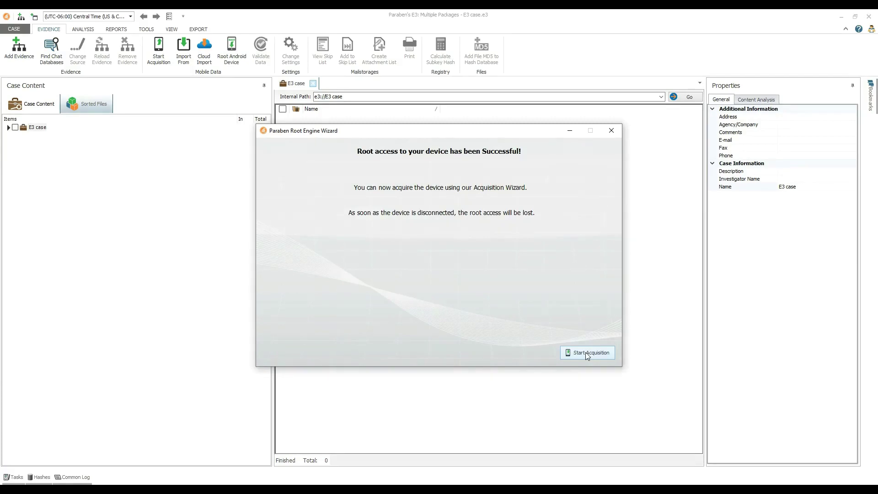
left_click(585, 352)
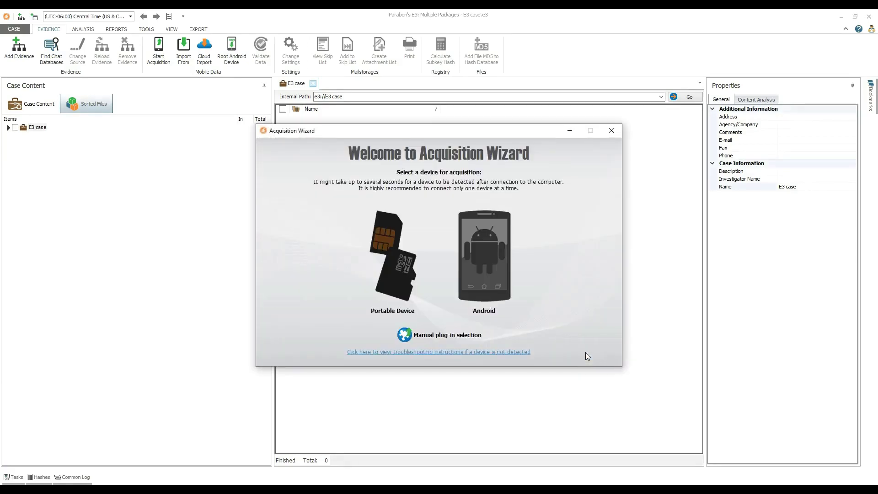
- Acquire the Android device with the chosen acquisition type and dismiss the task status notice
left_click(489, 267)
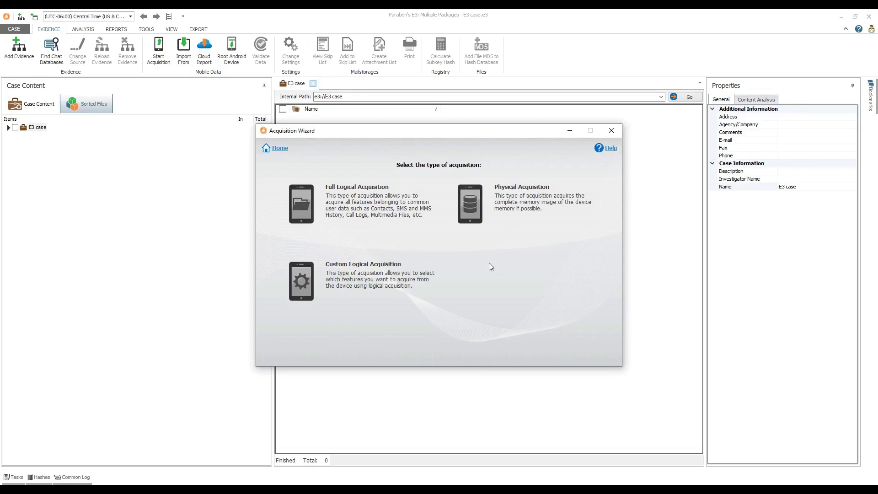
left_click(291, 208)
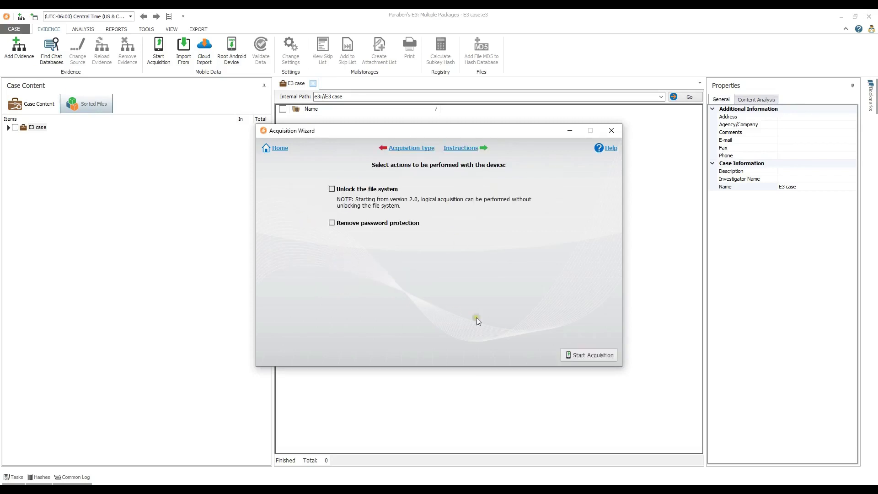
left_click(586, 356)
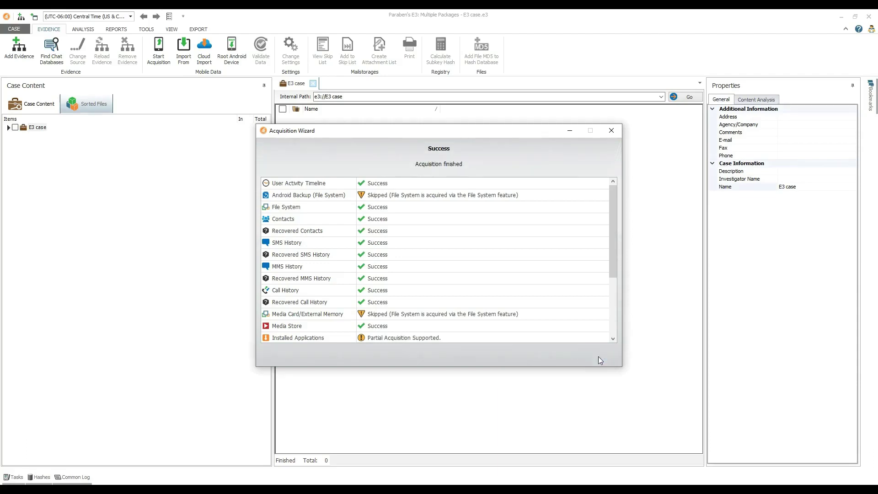
left_click(599, 355)
left_click(447, 282)
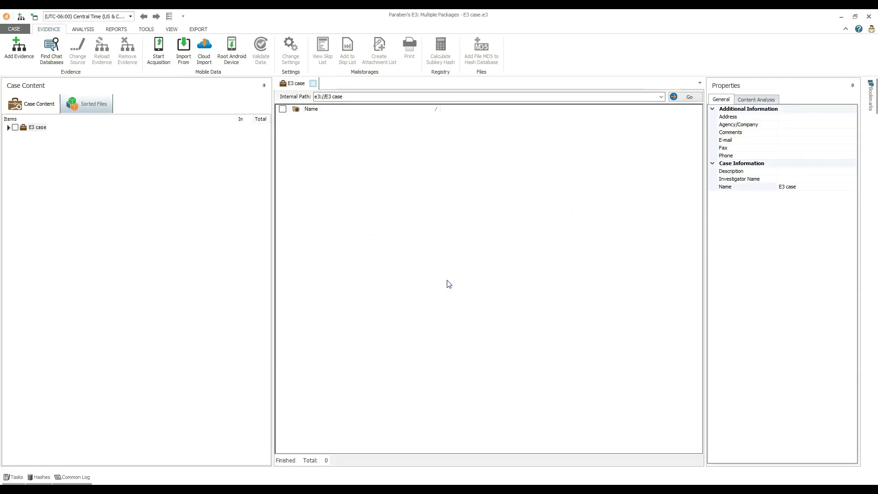
- Drill down through the Root Android Device evidence to the SAMSUNG device's File System folder
double_click(341, 117)
double_click(341, 117)
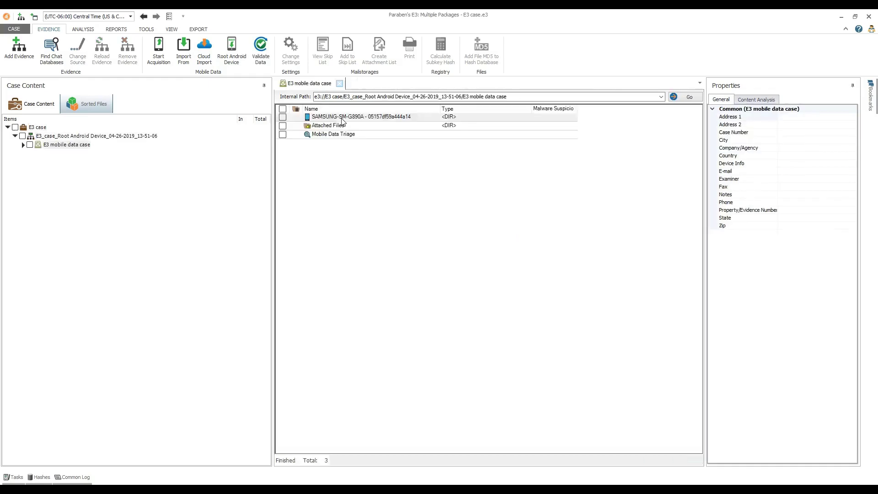
double_click(341, 118)
double_click(332, 160)
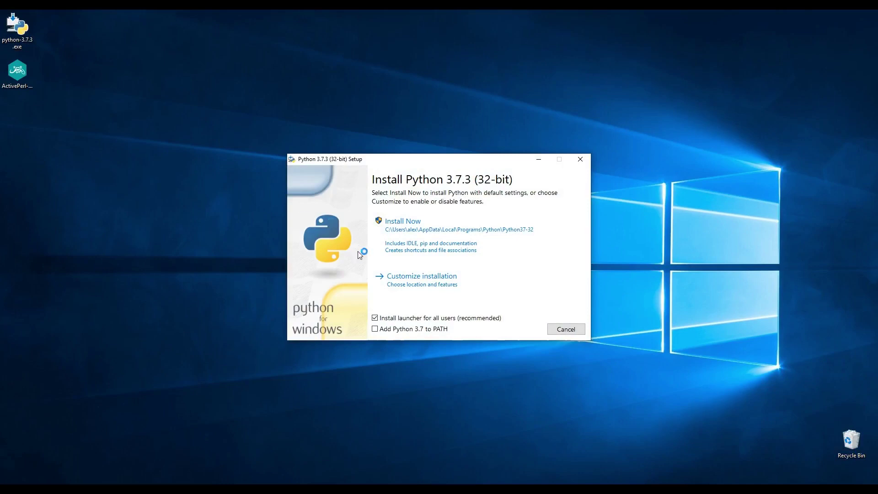
- Install Python 3.7.3 with 'Add Python 3.7 to PATH' enabled and close the installer
left_click(426, 328)
left_click(462, 241)
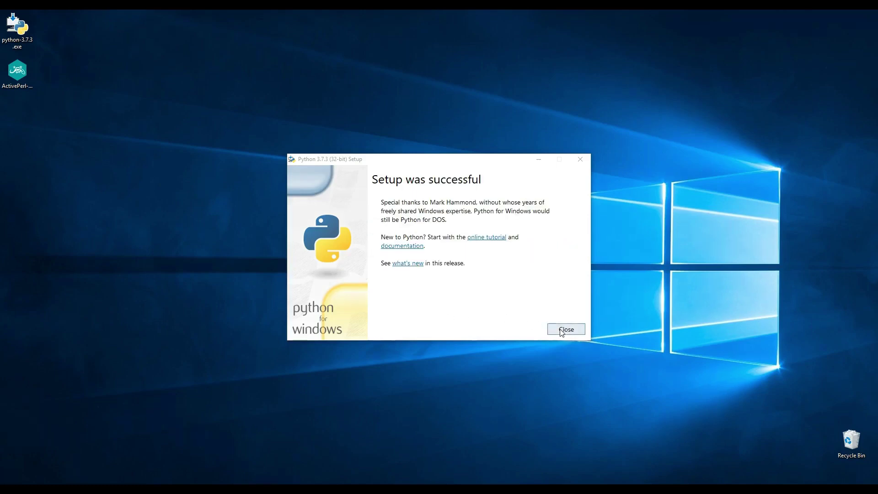
left_click(566, 329)
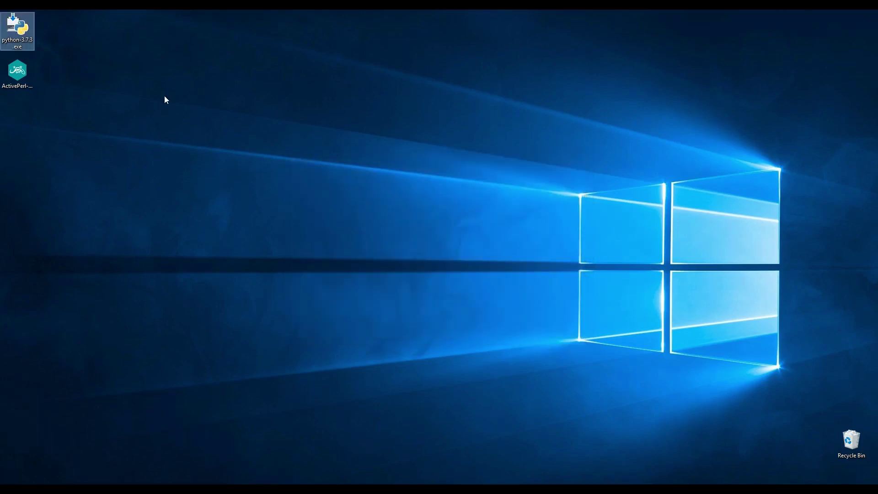
- Install ActivePerl 5.26.3 from D:\root with the license accepted and Typical setup
double_click(19, 74)
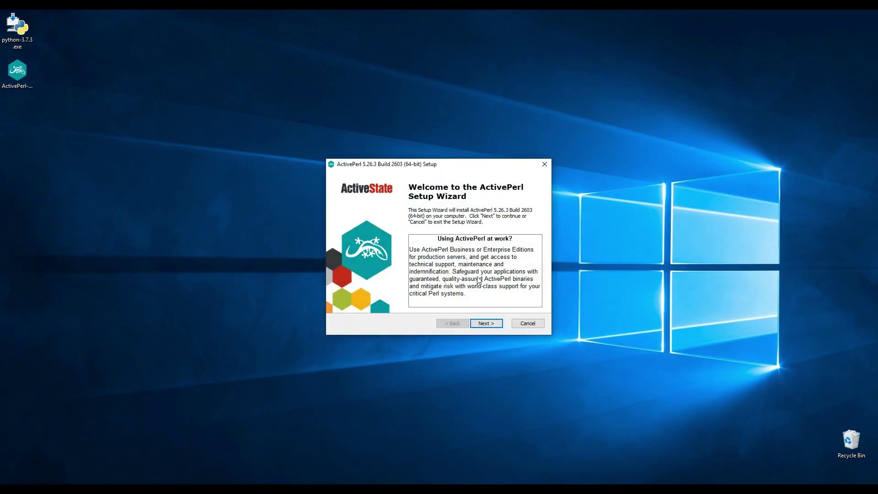
left_click(496, 324)
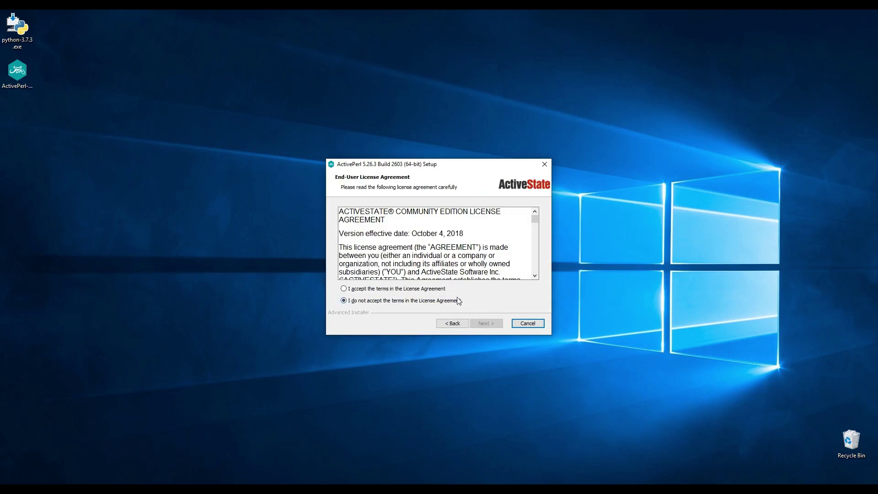
left_click(434, 290)
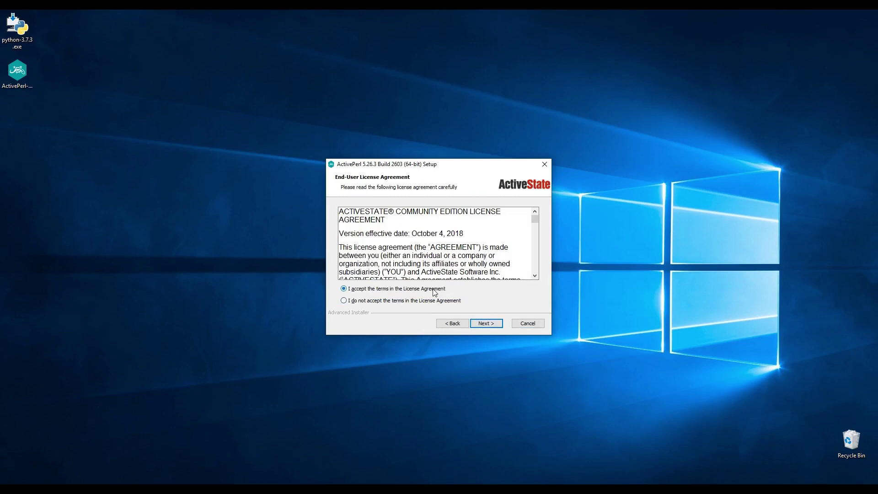
left_click(489, 325)
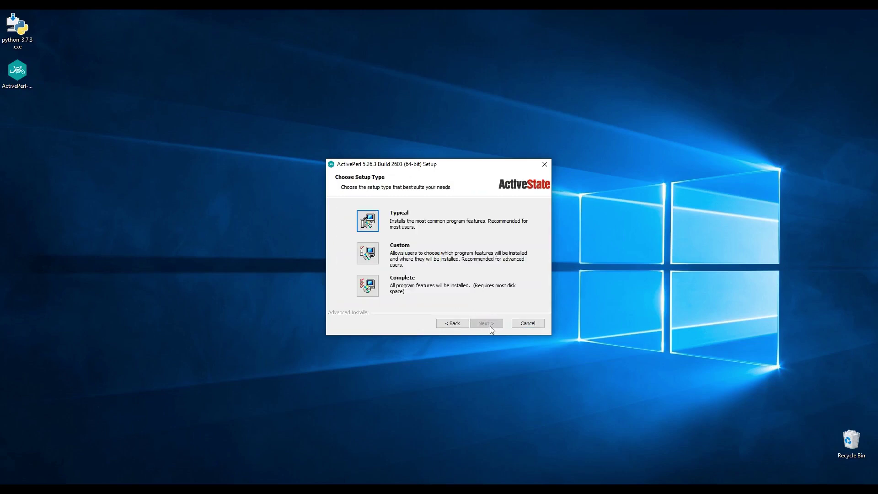
left_click(370, 226)
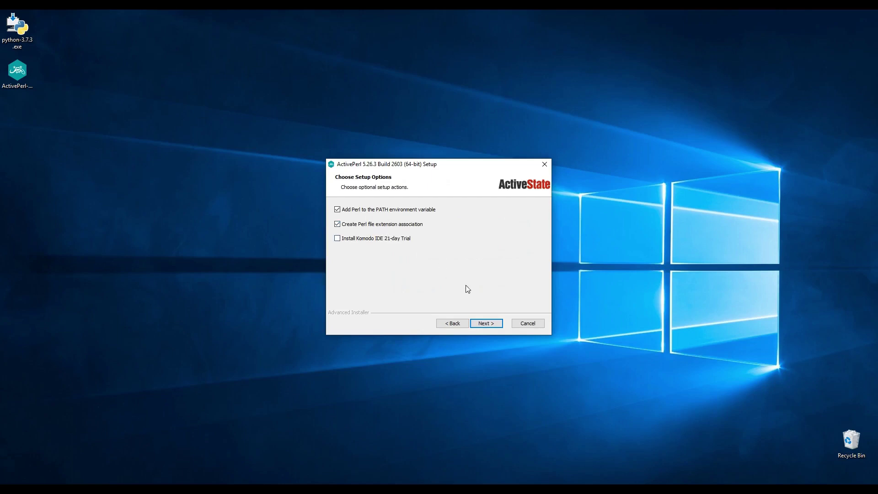
left_click(492, 326)
left_click(489, 323)
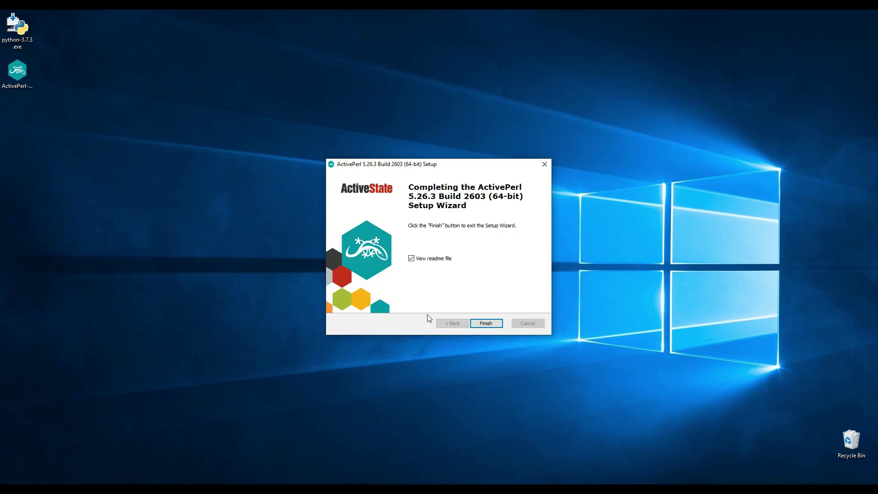
left_click(494, 325)
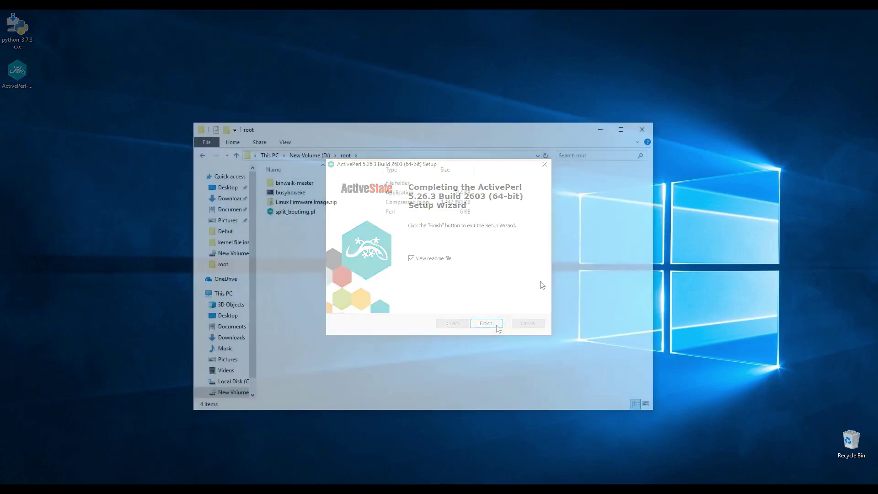
- Look over the D:\root items and open Linux Firmware Image.zip
left_click(428, 185)
left_click(429, 192)
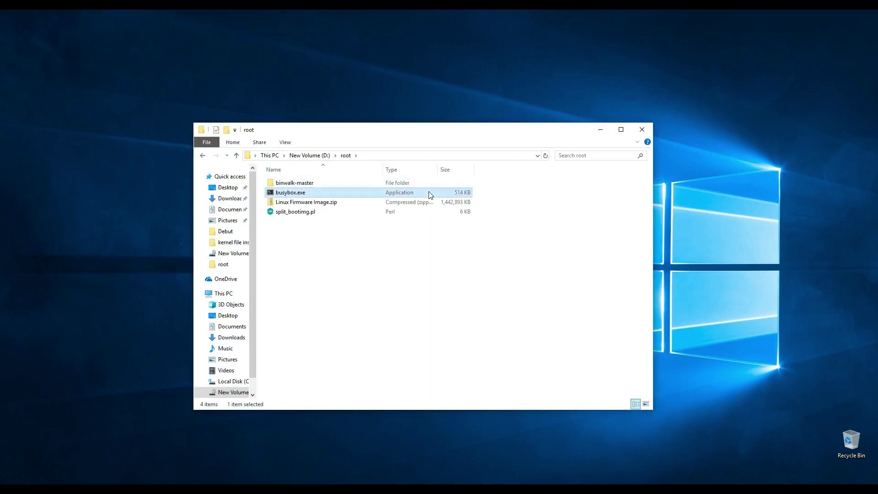
left_click(430, 202)
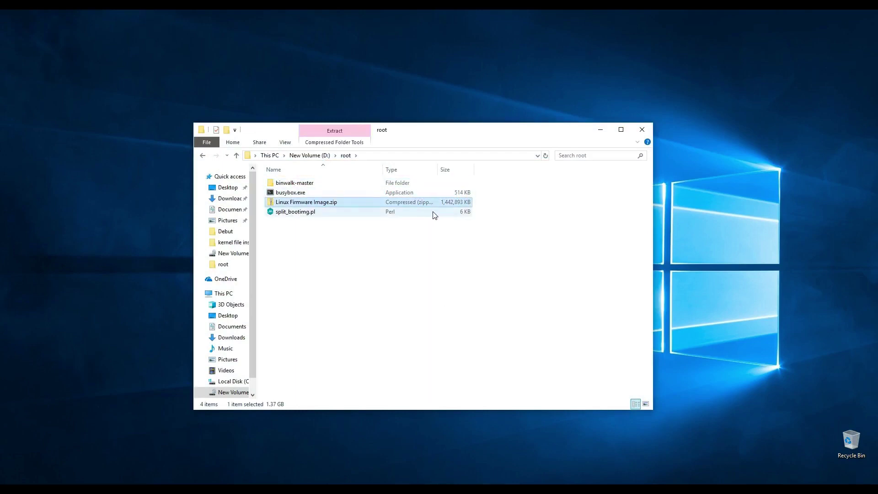
left_click(433, 212)
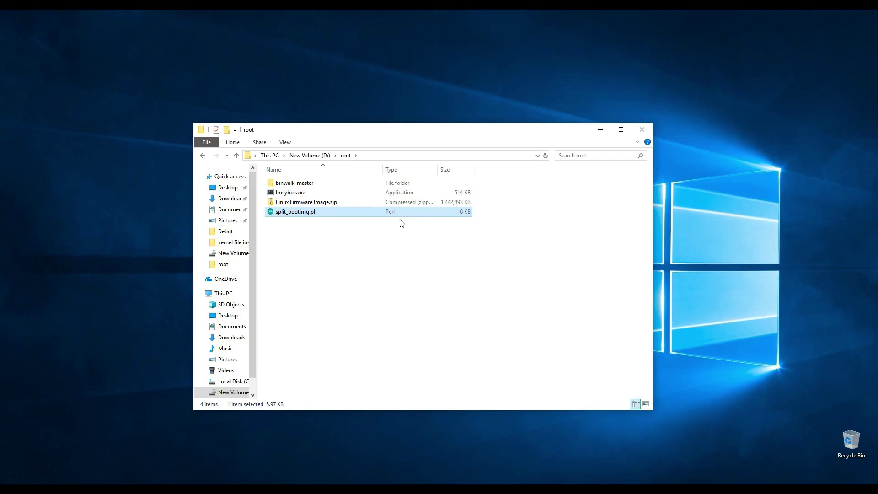
double_click(327, 202)
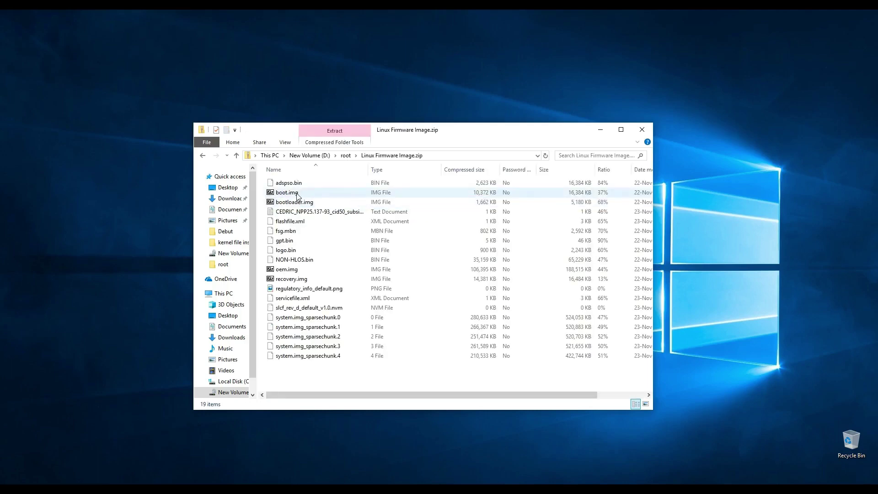
- Copy boot.img from the archive and paste it into D:\root
left_click(298, 193)
right_click(297, 194)
left_click(311, 223)
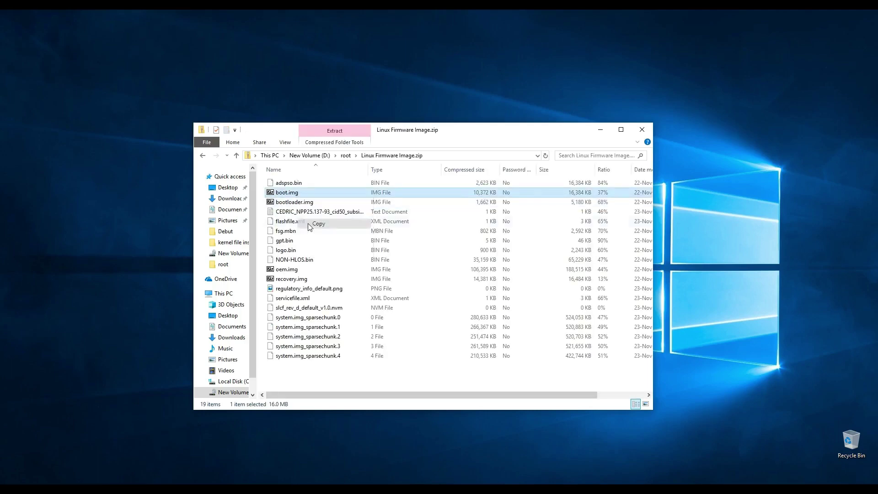
left_click(346, 156)
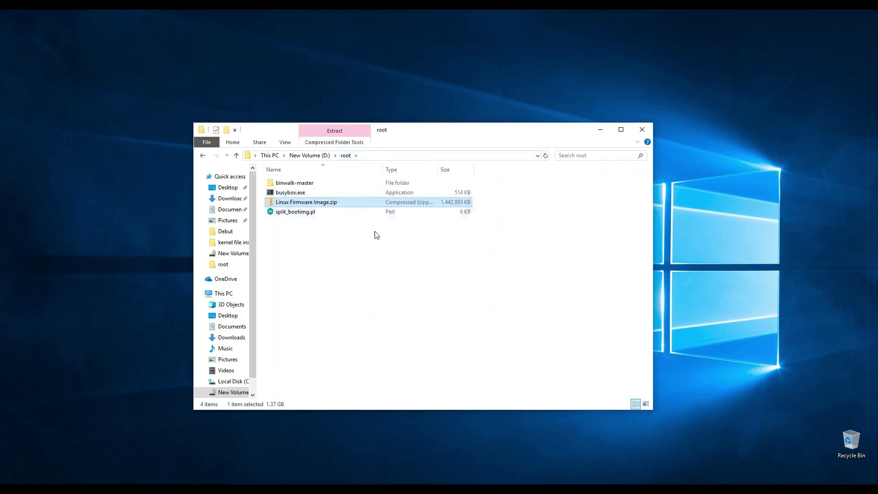
right_click(387, 246)
left_click(389, 306)
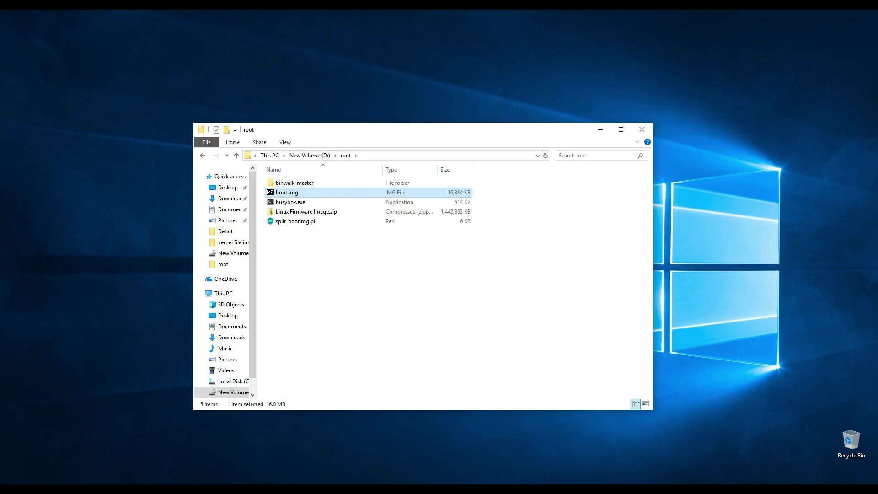
key("super+s")
- Open Command Prompt and change into D:\root with cd /D
type("comm")
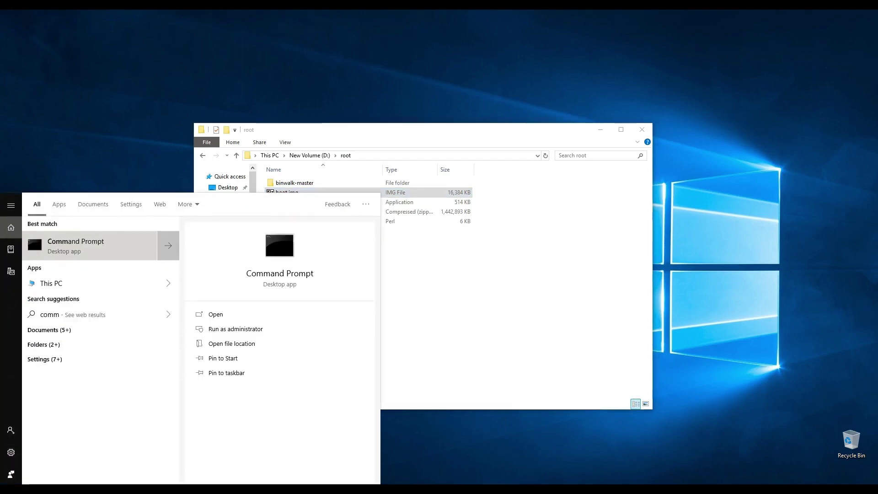
left_click(34, 232)
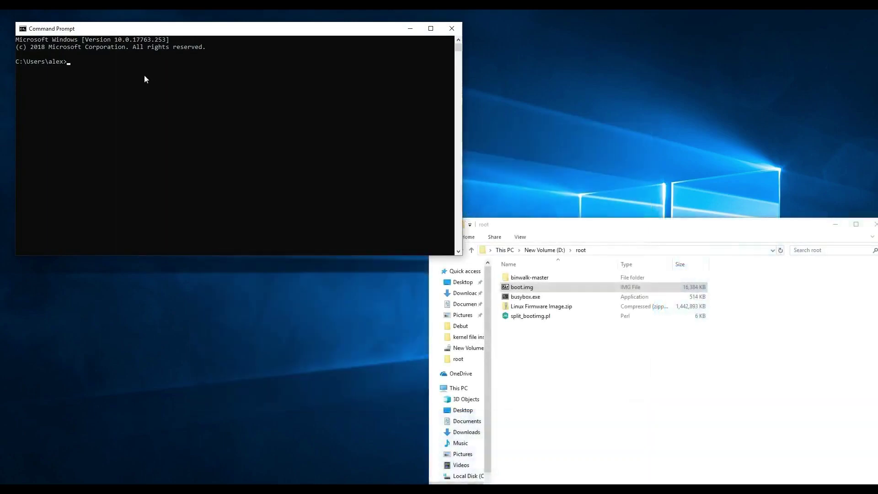
type("cd")
type(" /D D:\root")
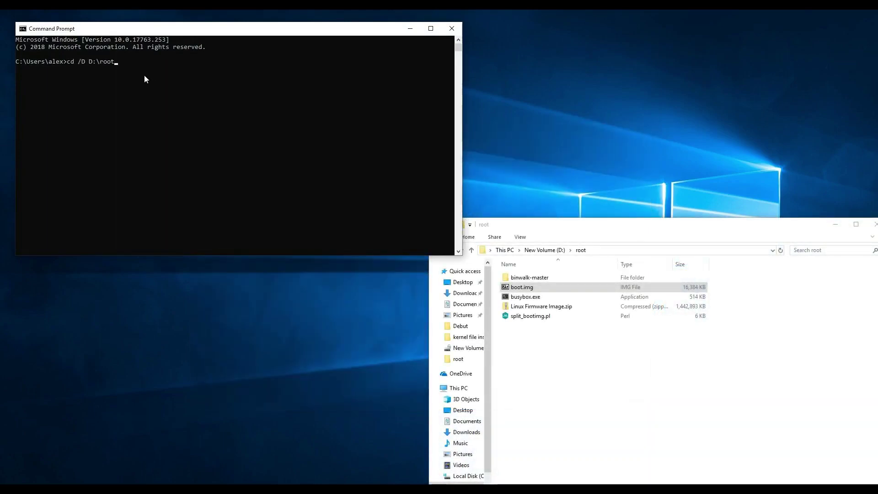
key("Return")
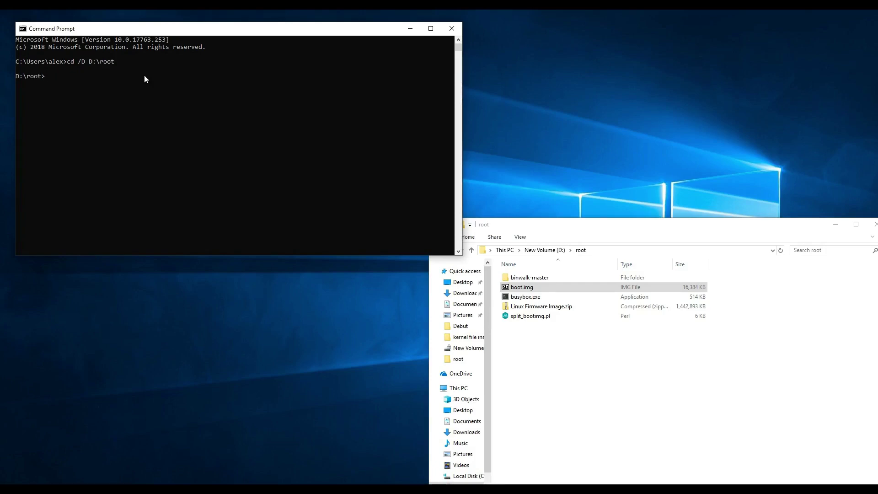
- Run split_bootimg.pl boot.img to split out the kernel and ramdisk
type("split_bootimg.pl boot.i")
type("mg")
key("Return")
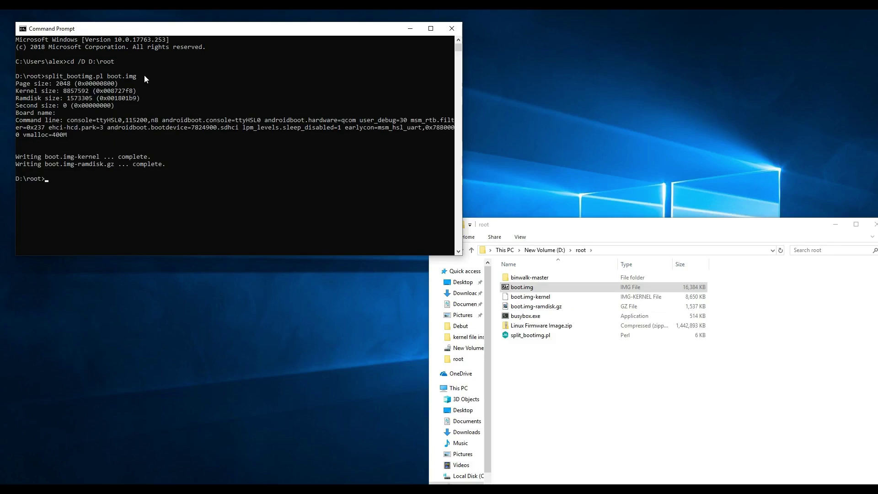
- Navigate to binwalk-master\build\scripts-3.7 and select its full folder path
left_click(548, 297)
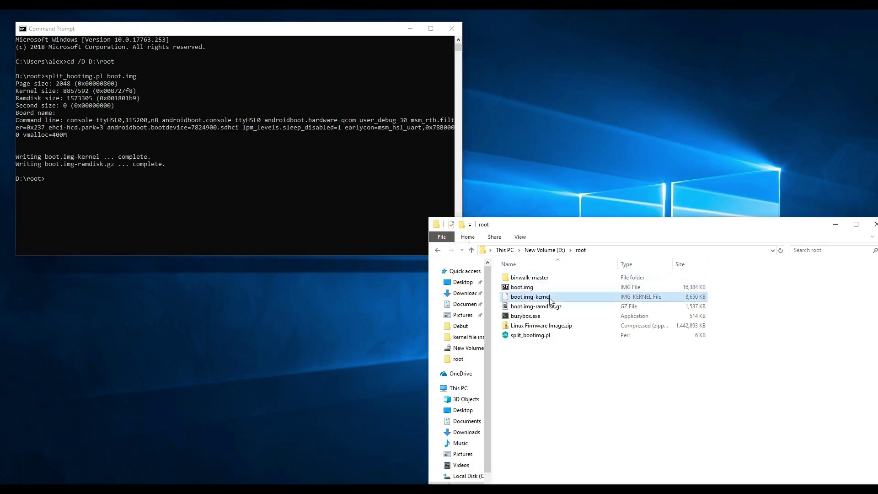
left_click(547, 278)
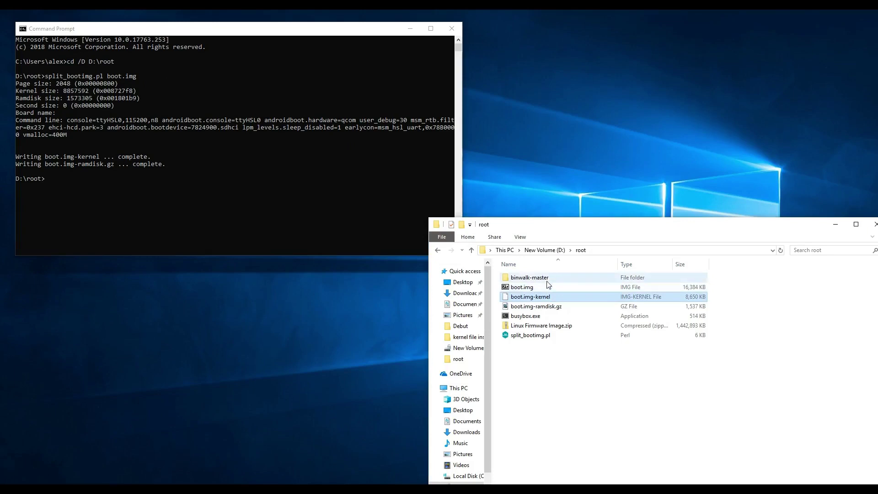
double_click(546, 279)
double_click(546, 283)
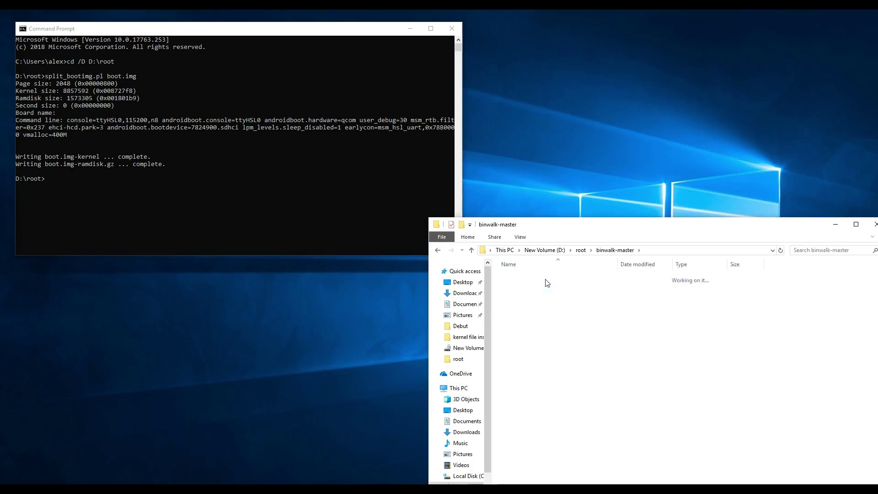
double_click(548, 288)
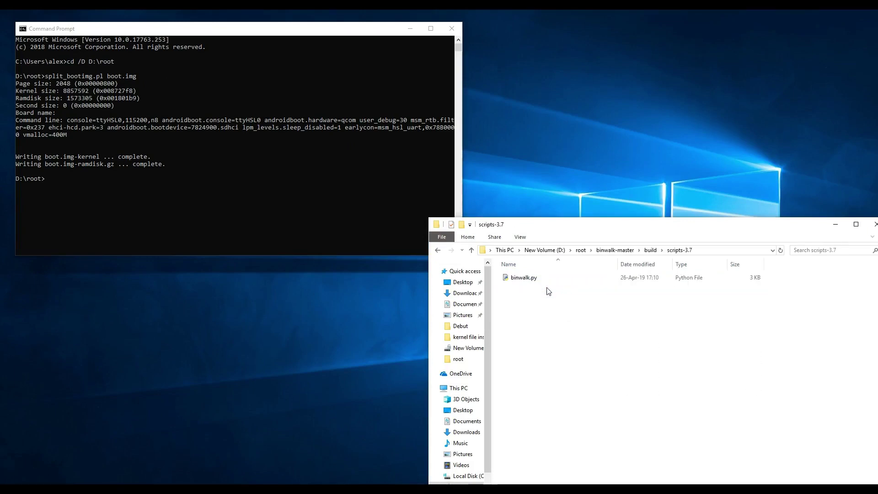
left_click(705, 250)
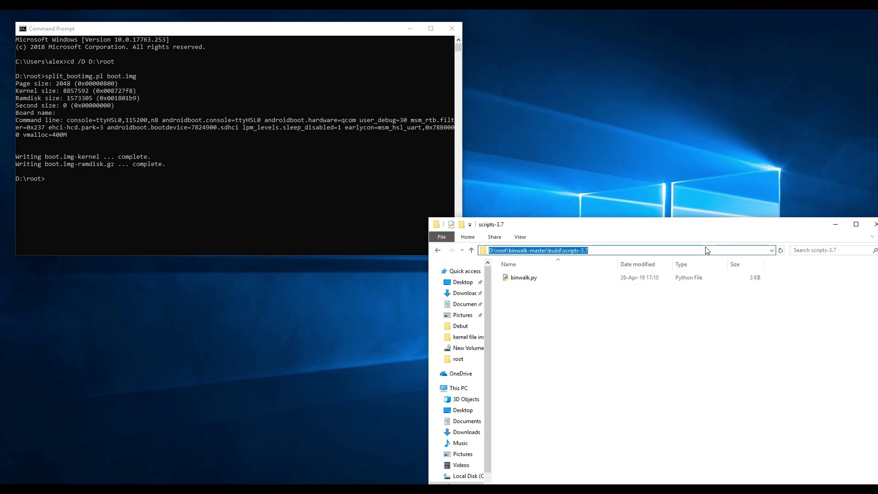
- In Command Prompt, enter binwalk.py boot.img-kernel using the pasted scripts-3.7 path
left_click(249, 185)
key("ctrl+v")
type("\binw")
type("alk.")
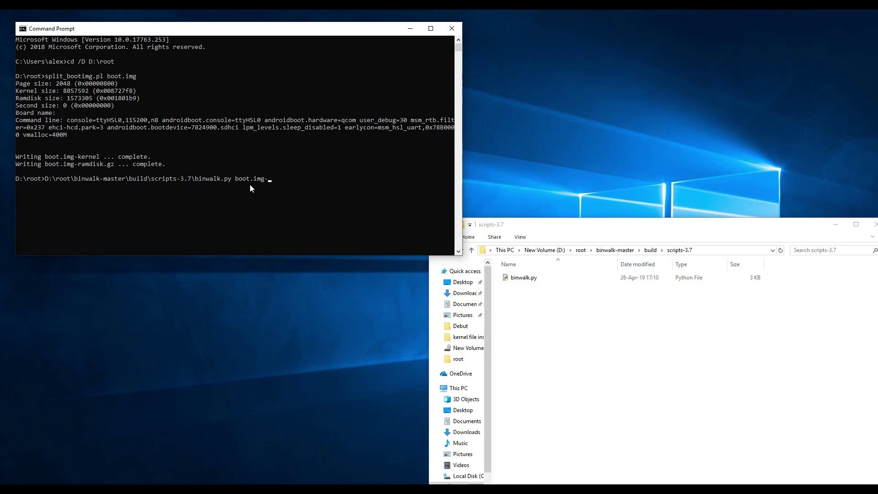
type("py boot.img-kernel")
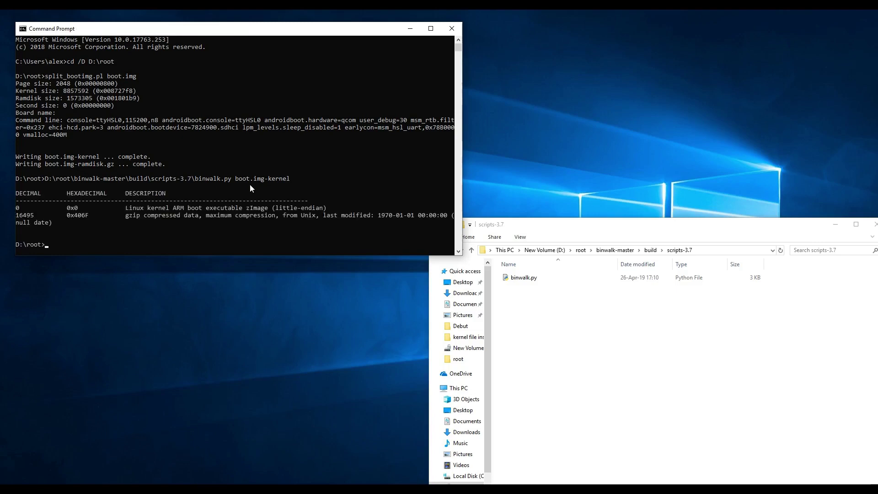
- Copy offset 16495 and run busybox.exe dd if=boot.img-kernel bs=1 skip=16495 > boot.img-kernel.raw
left_click_drag(122, 216, 181, 217)
left_click_drag(34, 216, 16, 216)
key("ctrl+c")
type("busybox.exe dd if=boot.img-kernel bs")
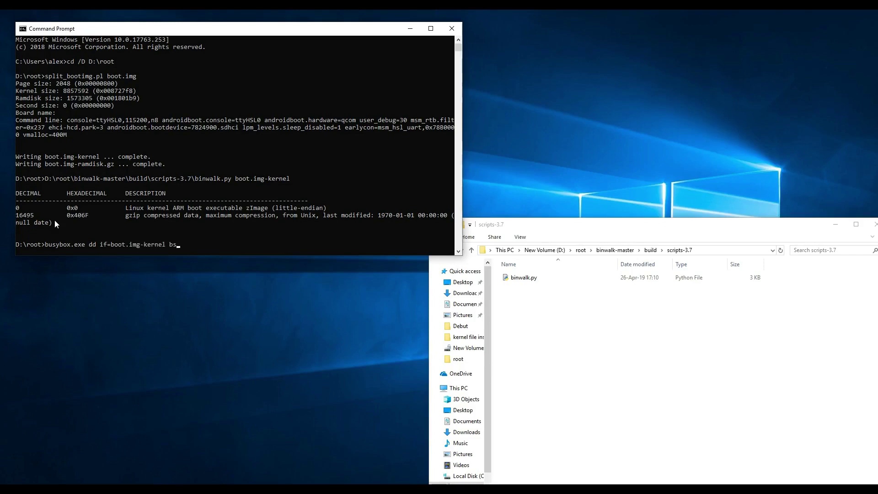
type("=1 skip=16495")
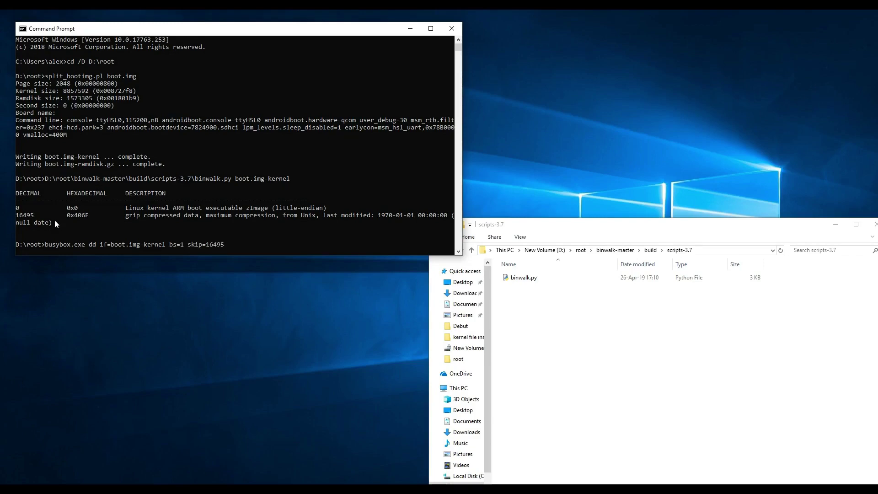
type(" > boot.img-kernel")
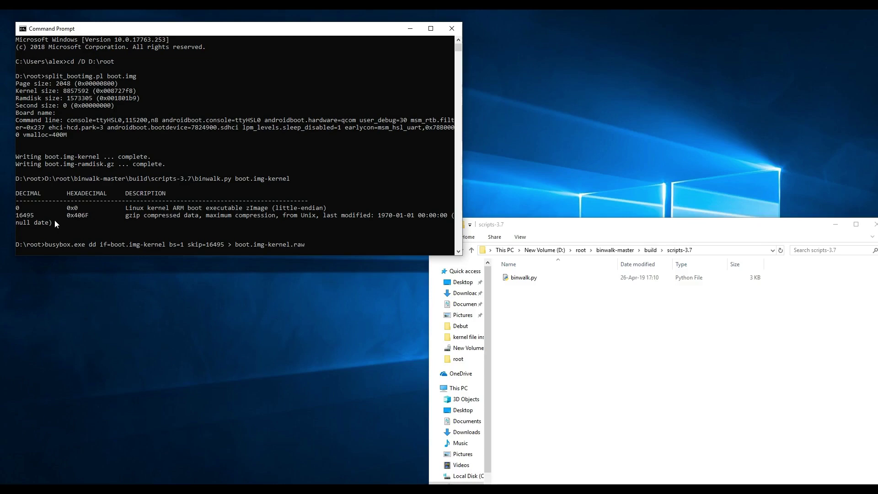
type(".raw")
key("Return")
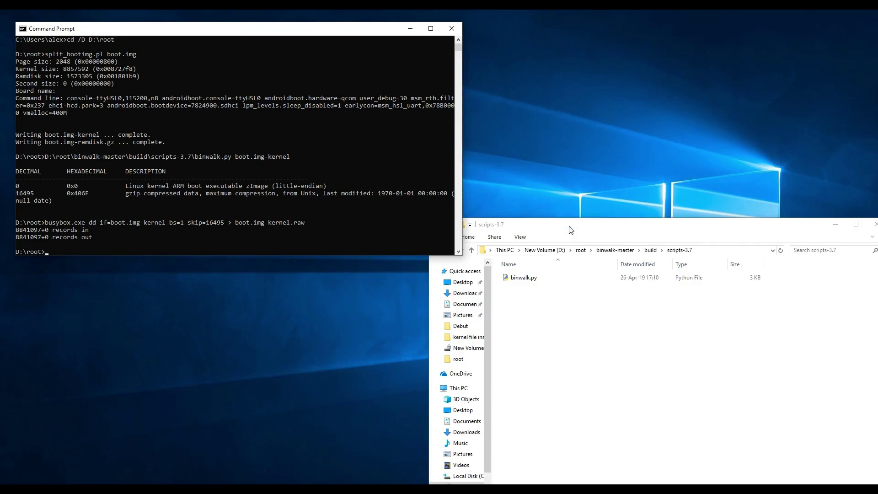
- Extract boot.img-kernel.raw with 7-Zip into a boot.img-kernel folder and open it
left_click(583, 251)
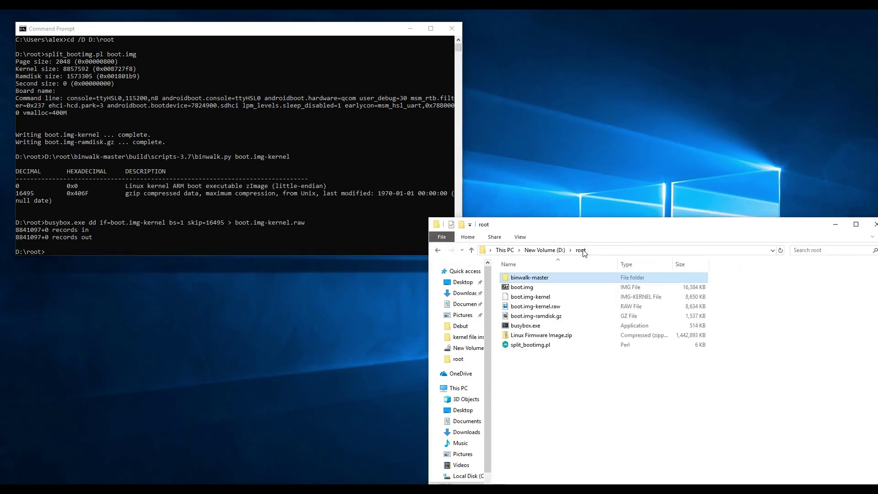
left_click(557, 307)
right_click(558, 307)
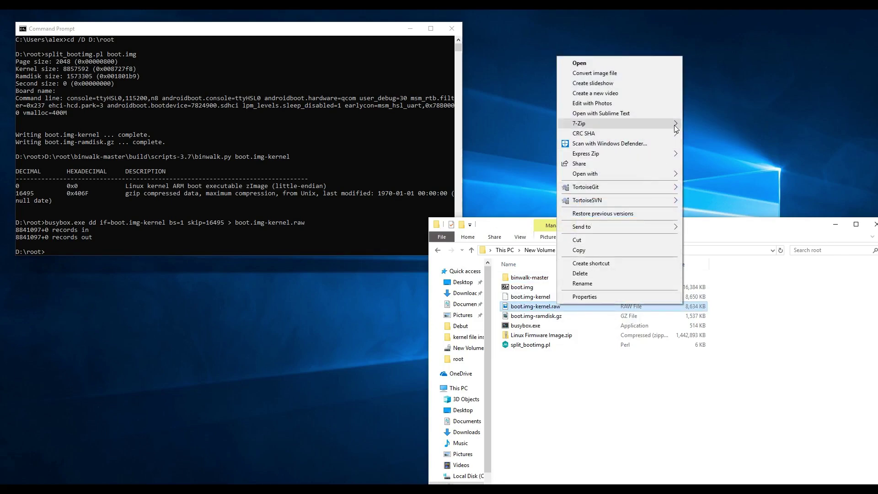
mouse_move(675, 129)
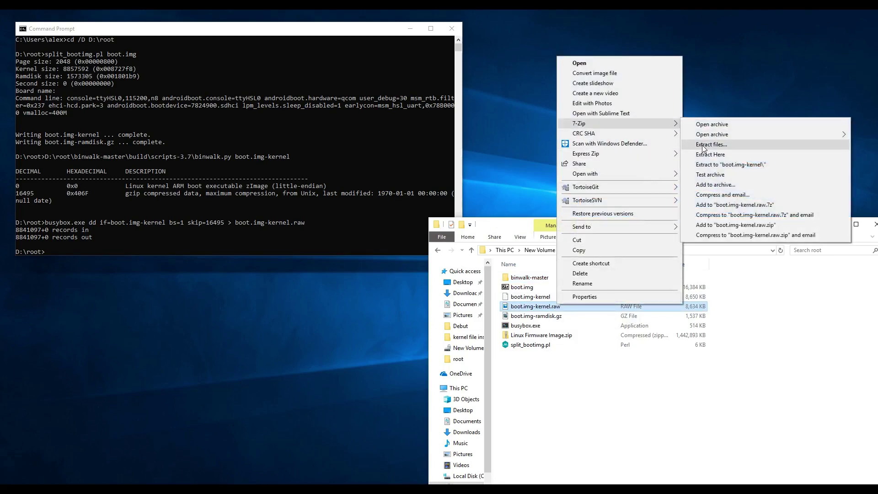
left_click(702, 145)
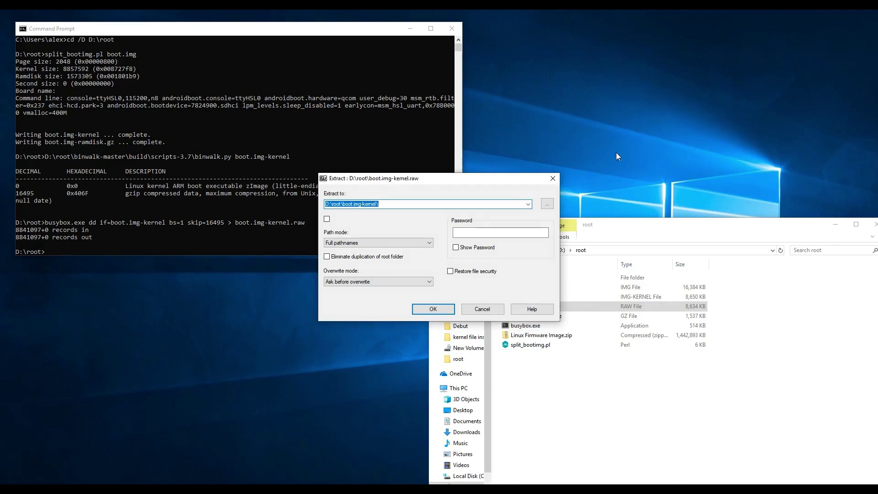
left_click(435, 204)
left_click(438, 310)
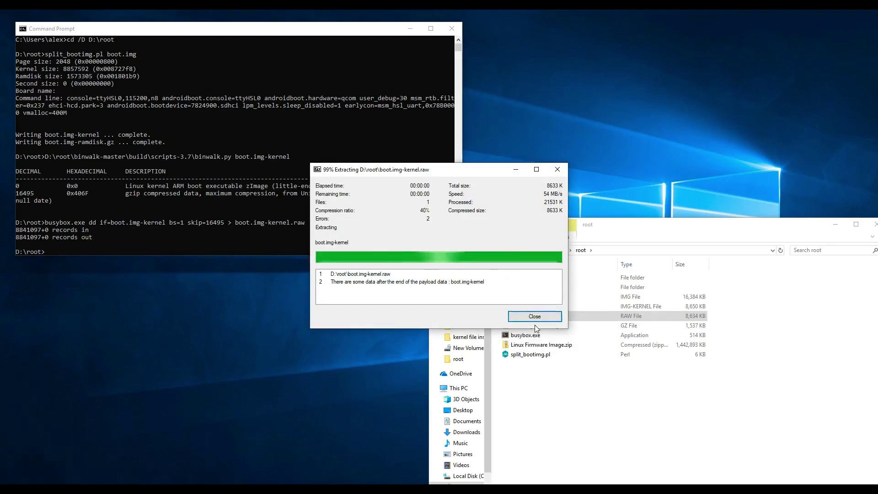
left_click(550, 318)
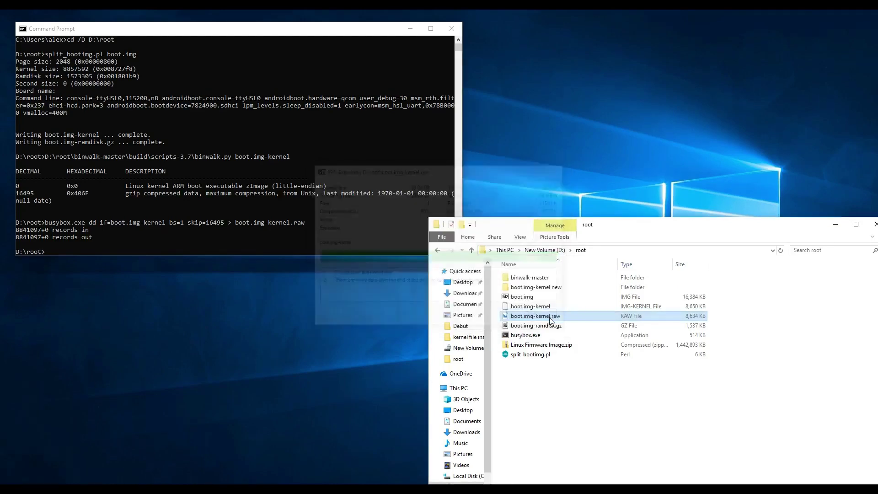
double_click(560, 288)
left_click(560, 280)
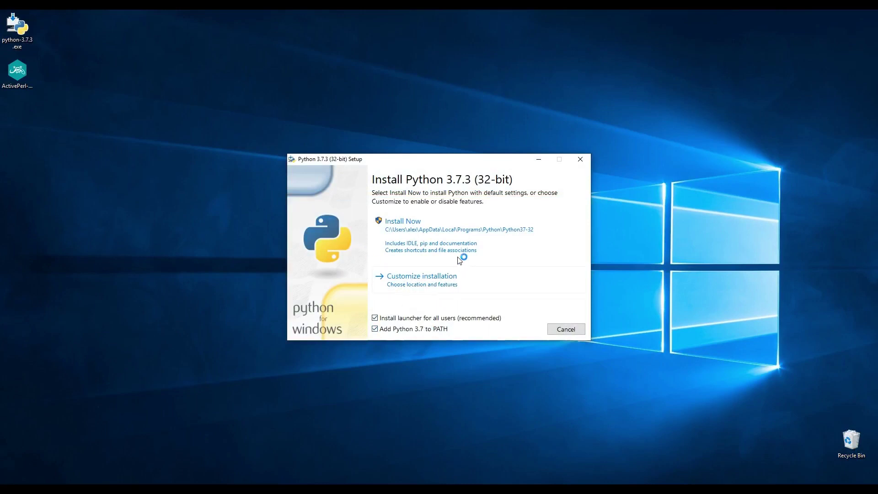
- Install Python 3.7.3 (32-bit) with default settings and close the setup
left_click(461, 241)
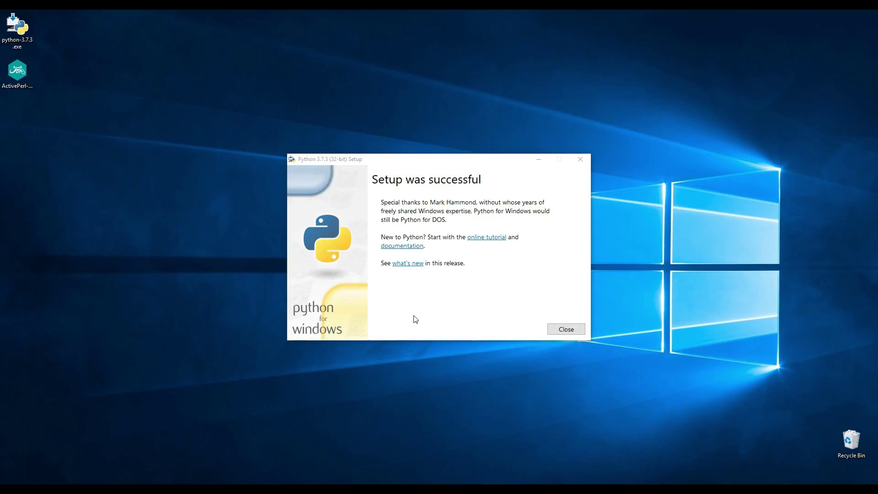
left_click(560, 329)
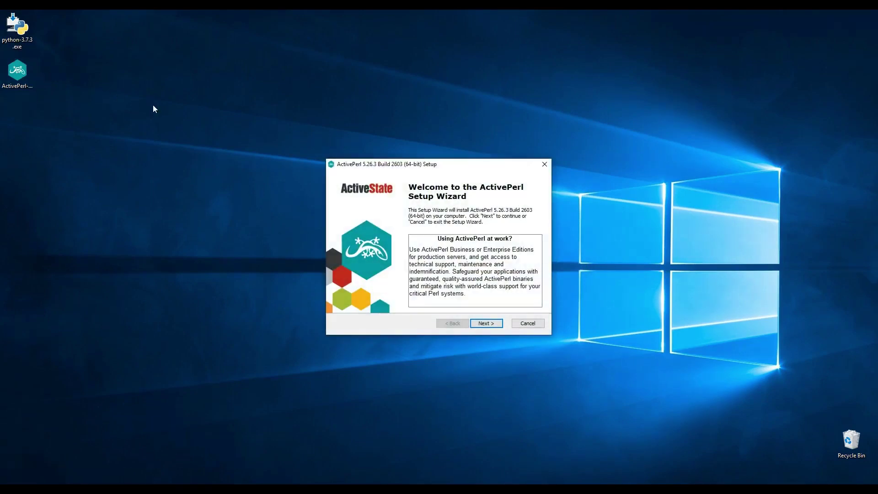
- Install ActivePerl 5.26.3 as a typical setup, with Perl on PATH and the Perl file association
left_click(498, 325)
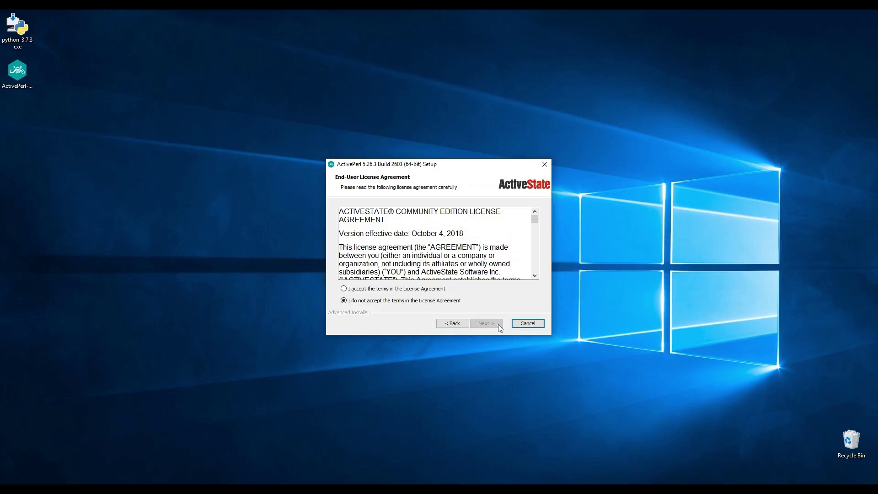
left_click(432, 289)
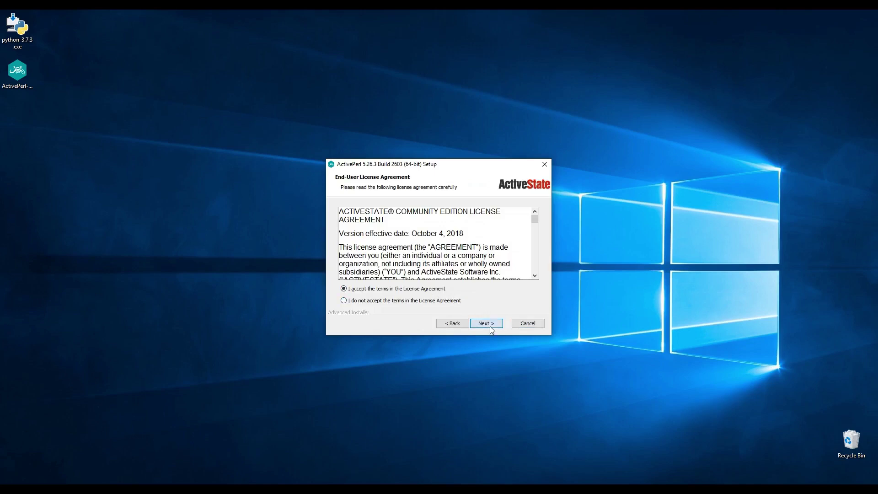
left_click(489, 325)
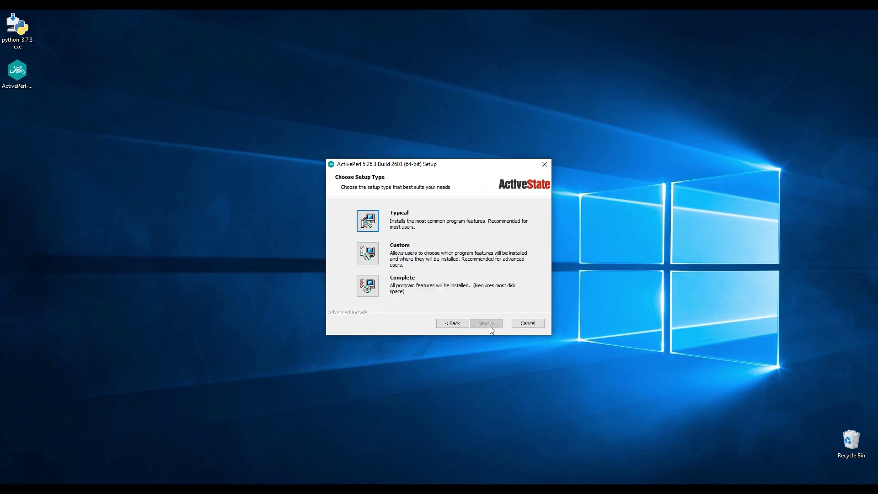
left_click(367, 221)
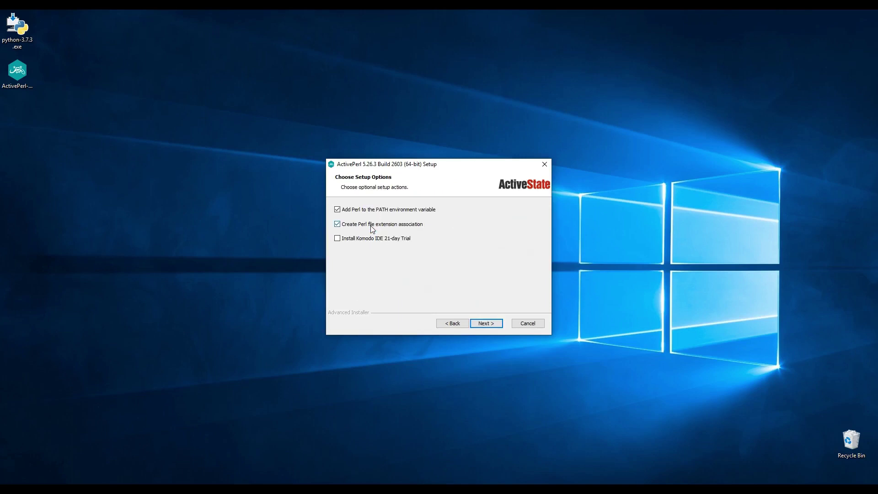
left_click(486, 324)
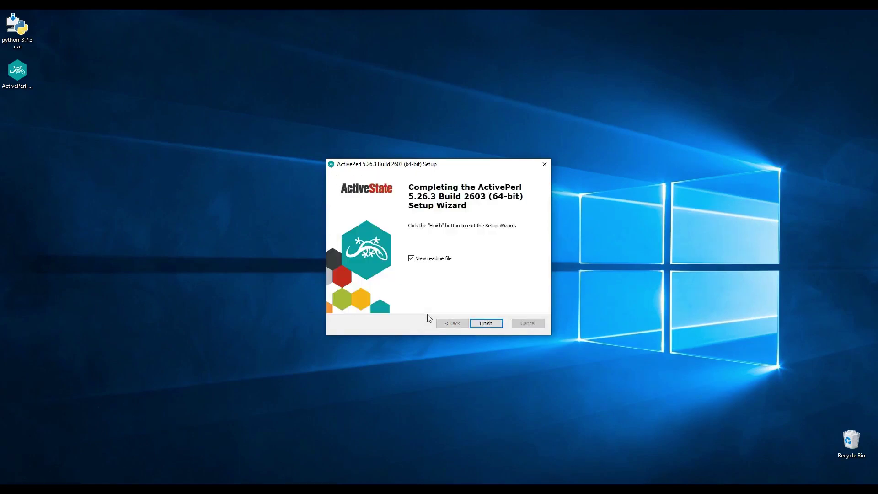
left_click(486, 323)
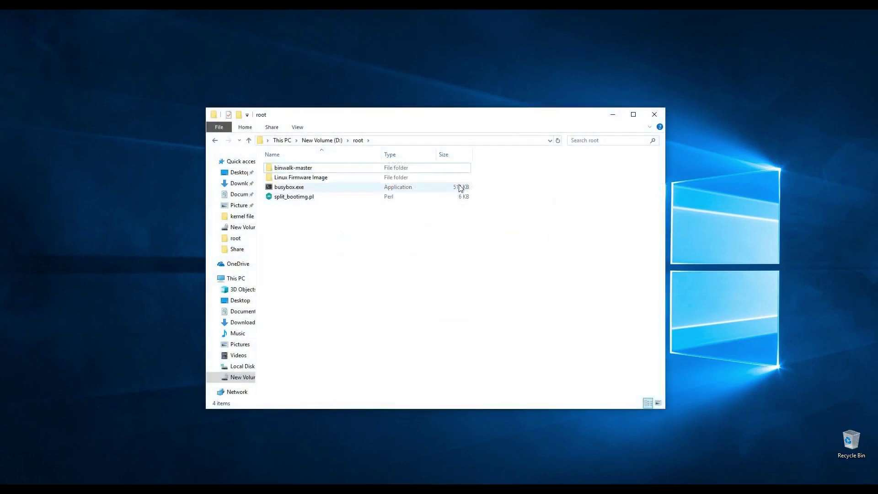
- Review the root folder items: binwalk-master, Linux Firmware Image, busybox.exe and split_bootimg.pl
left_click(406, 170)
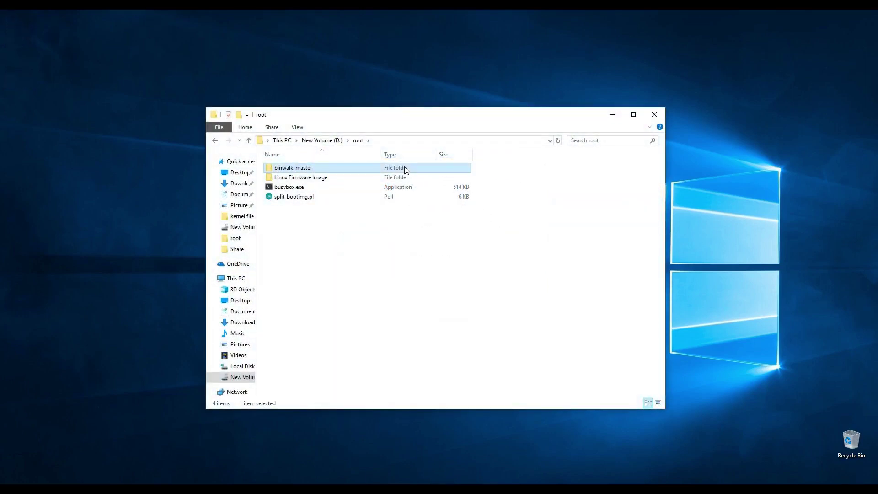
left_click(405, 181)
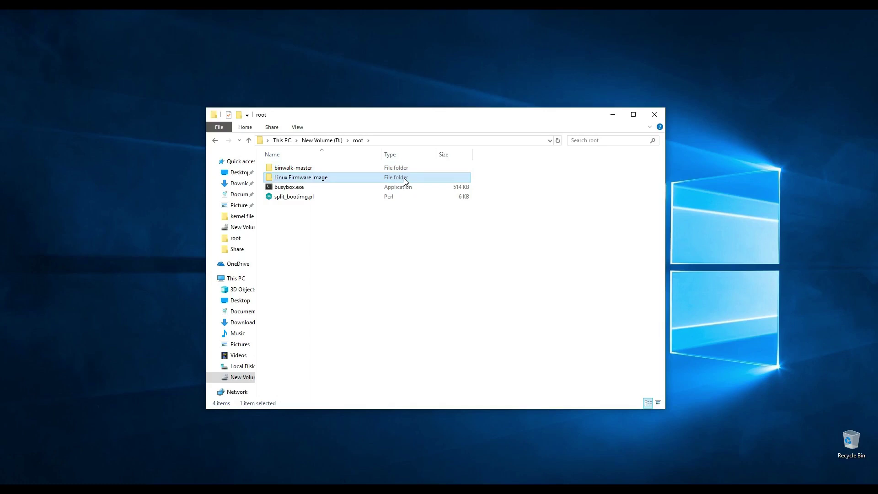
left_click(404, 188)
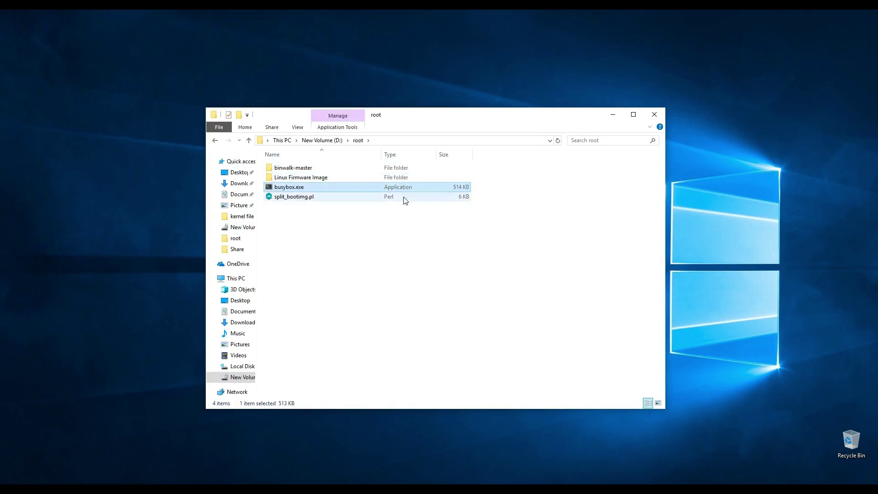
left_click(405, 200)
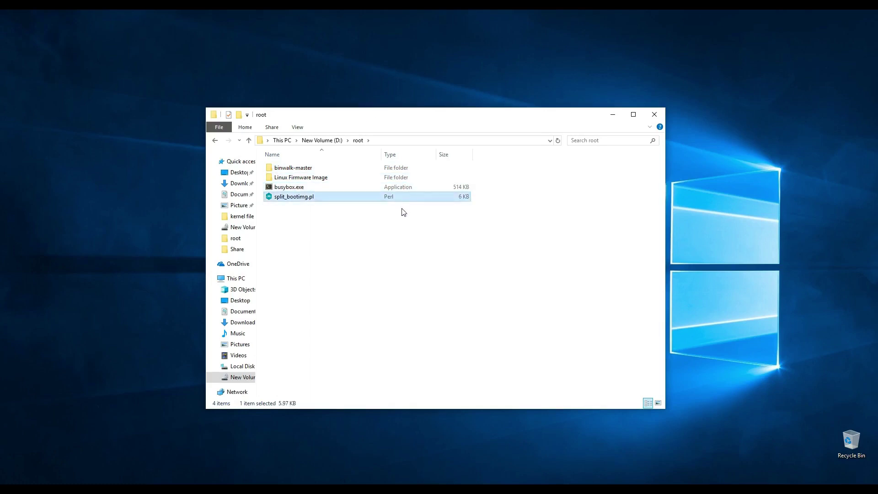
- Copy boot.img from Linux Firmware Image and paste it into D:\root
double_click(330, 180)
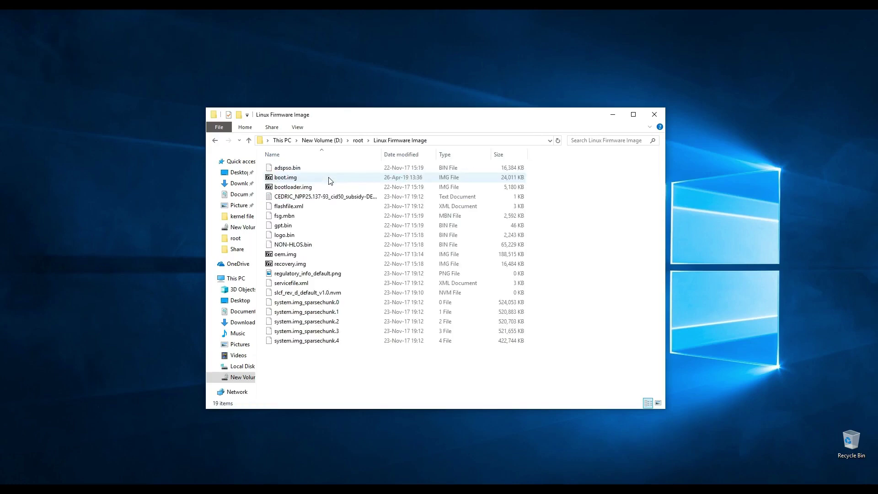
right_click(298, 178)
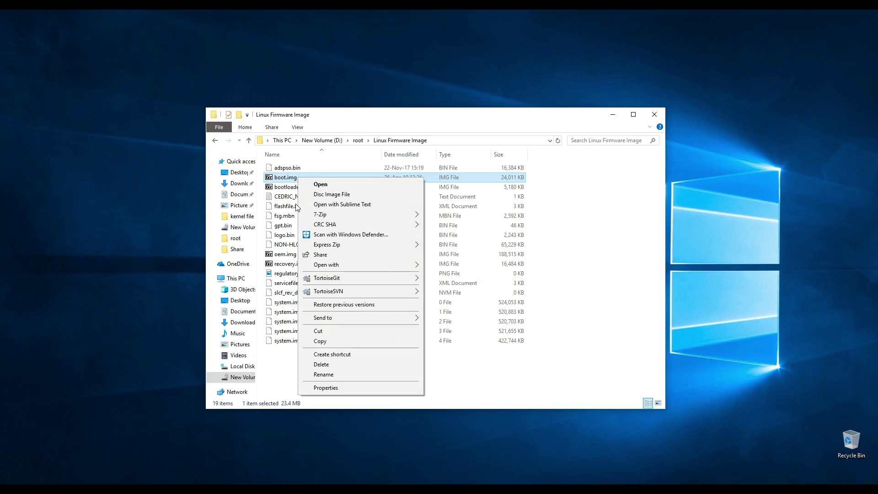
left_click(306, 341)
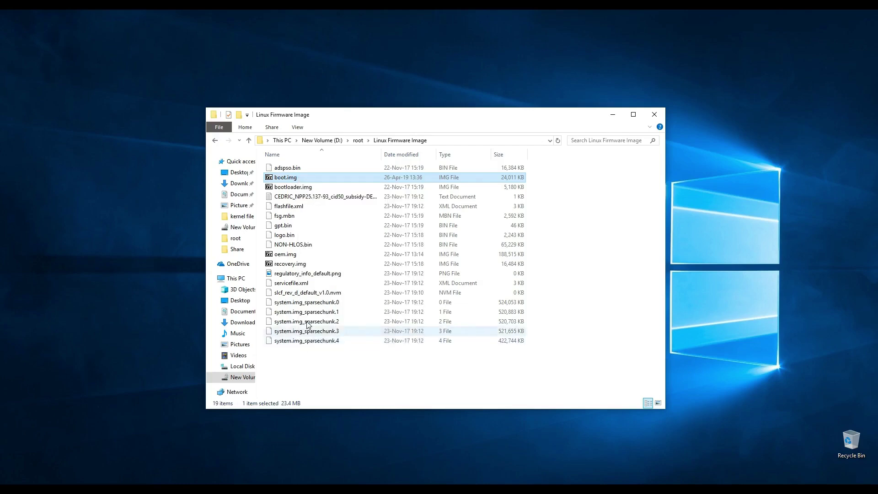
left_click(358, 140)
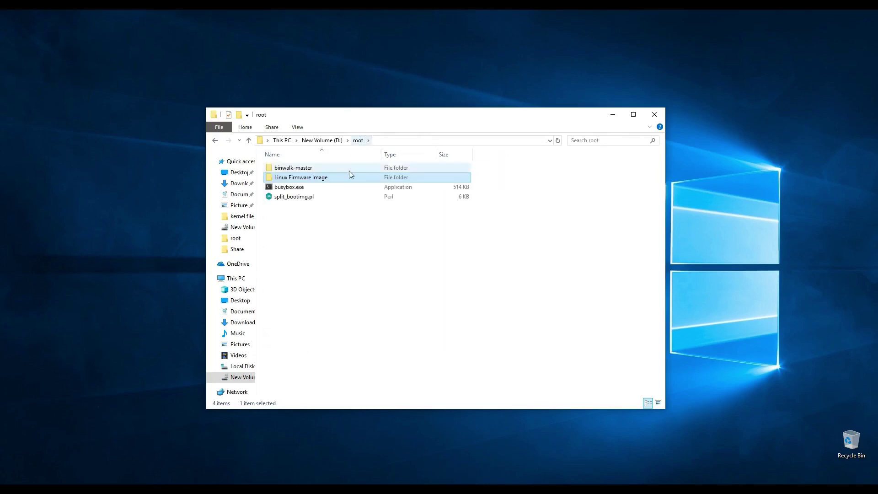
right_click(361, 224)
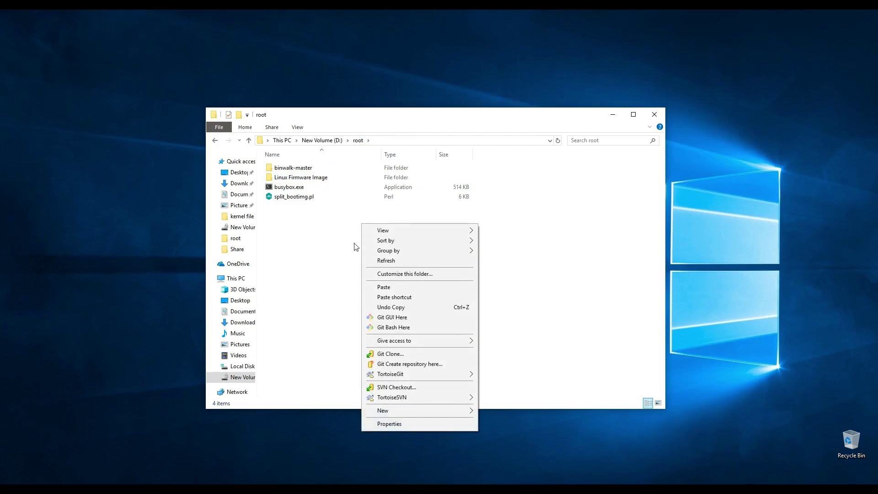
left_click(370, 288)
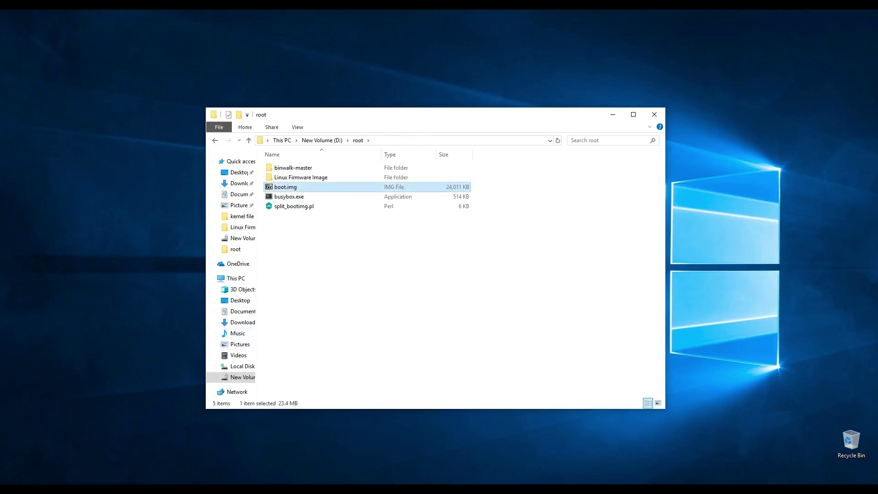
- In a new Command Prompt, change to D:\root and run 'split_bootimg.pl boot.img'
key("super")
type("comm")
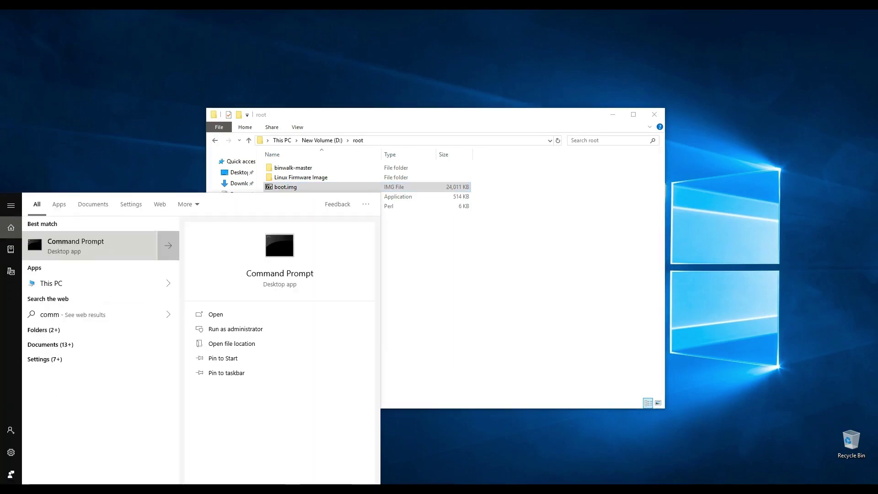
key("Return")
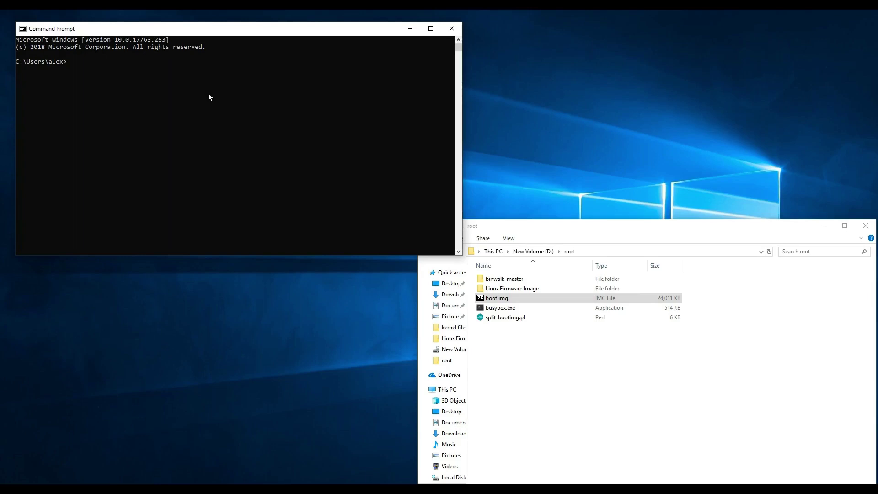
type("cd /D")
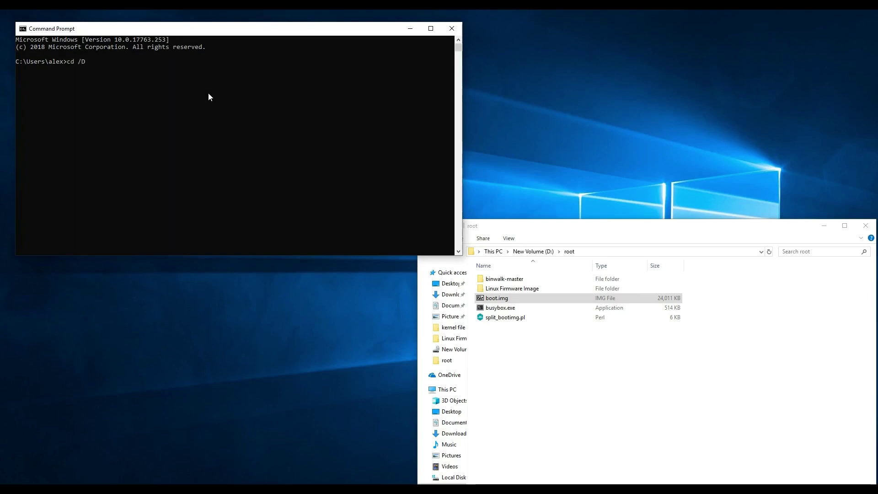
type(" D:\root")
key("Return")
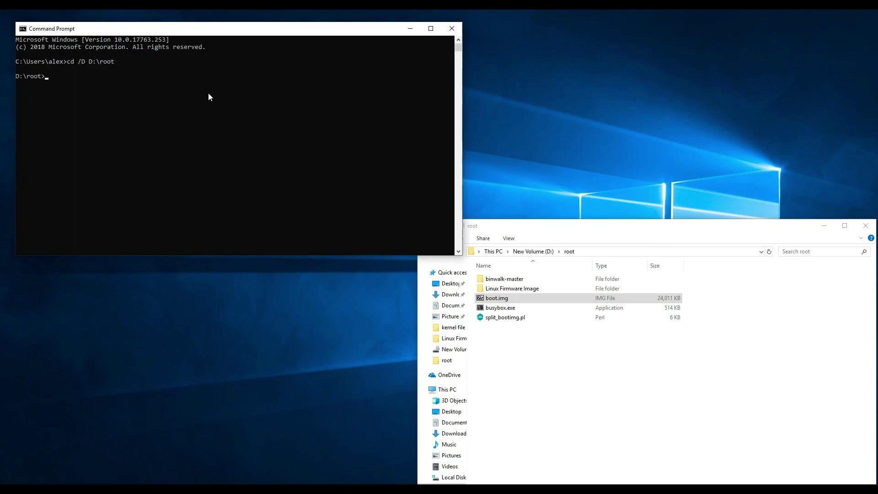
type("split_")
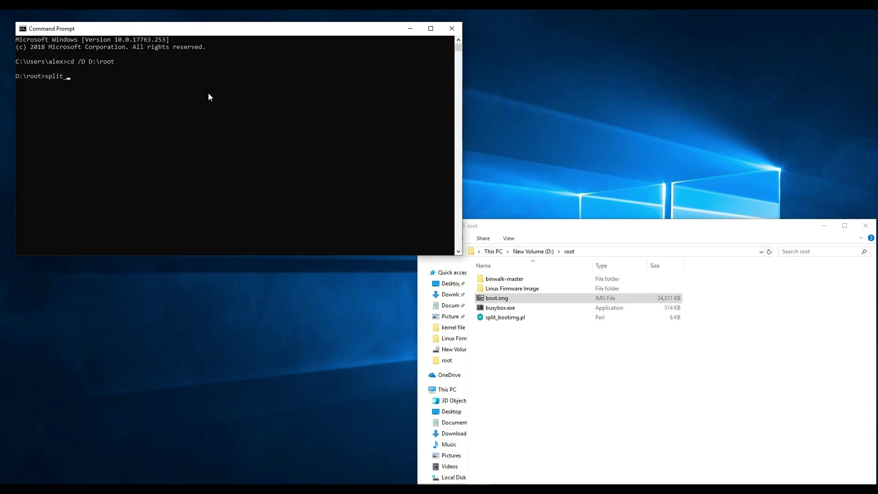
type("bootimg.pl boot.img")
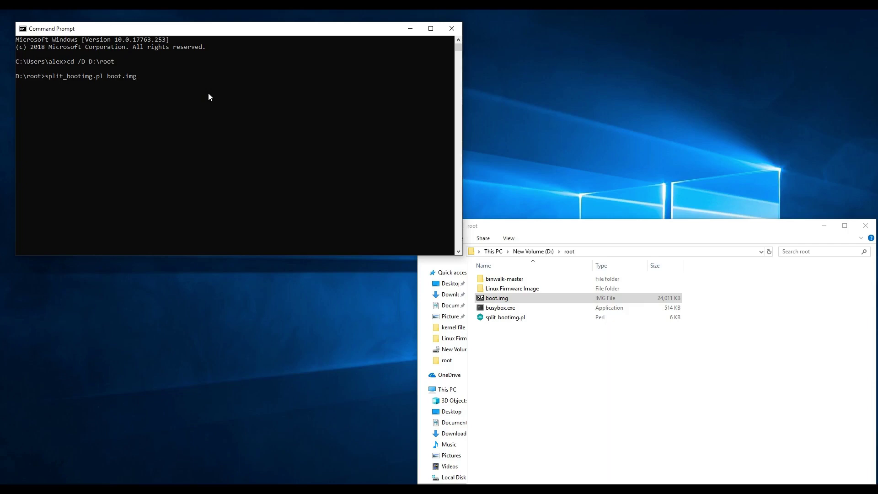
key("Return")
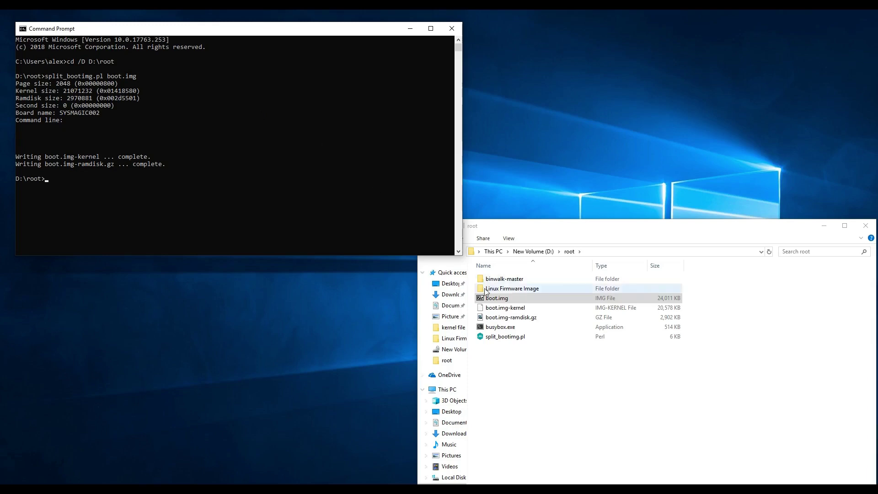
- Browse to binwalk-master\build\scripts-3.7 and copy its full folder path
left_click(505, 309)
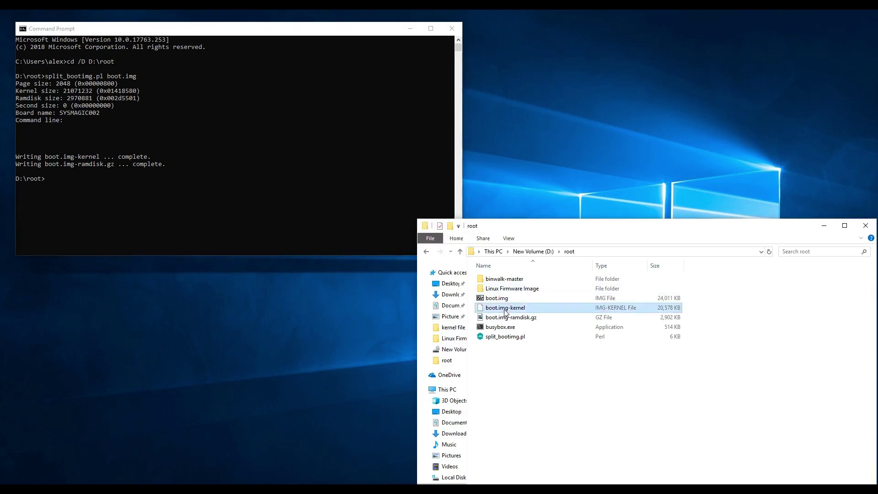
double_click(506, 280)
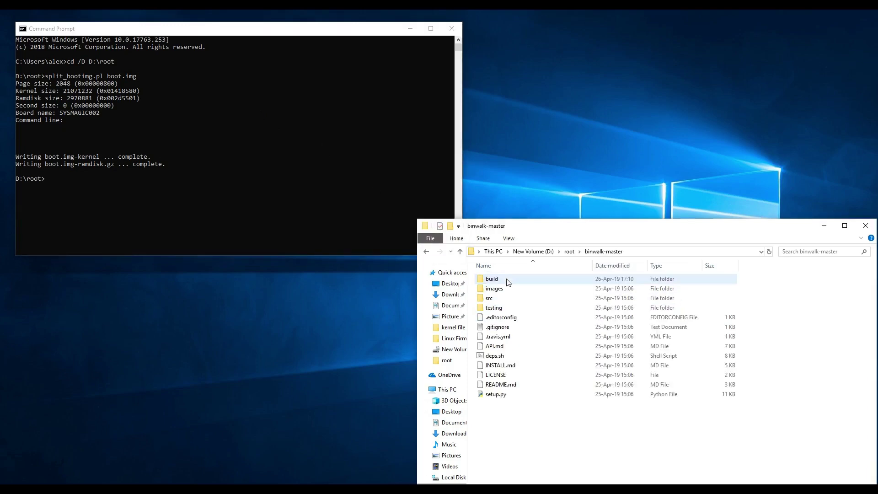
double_click(507, 282)
double_click(510, 291)
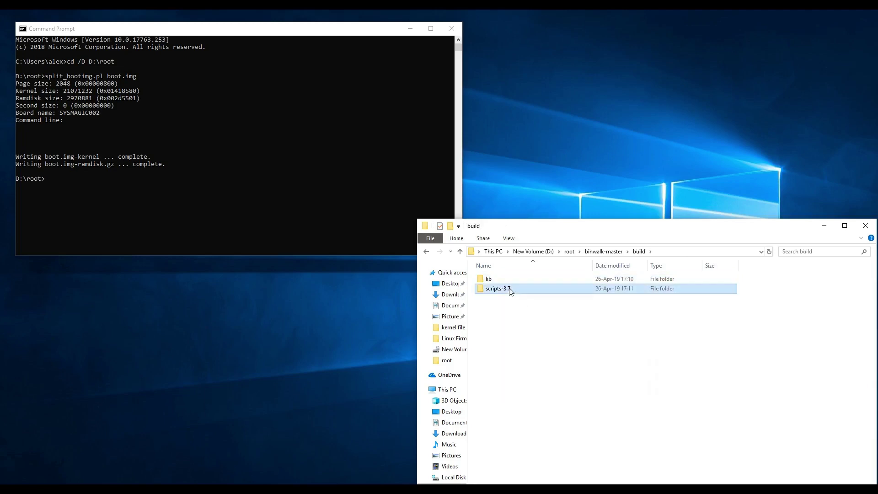
left_click(698, 252)
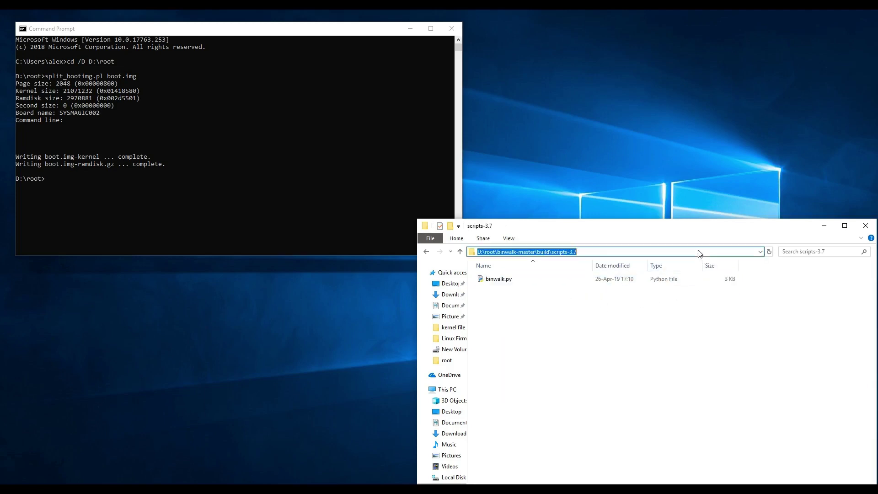
- Run binwalk.py from the pasted scripts-3.7 path on boot.img-kernel in Command Prompt
left_click(277, 192)
right_click(278, 192)
type("\\root\\binwa")
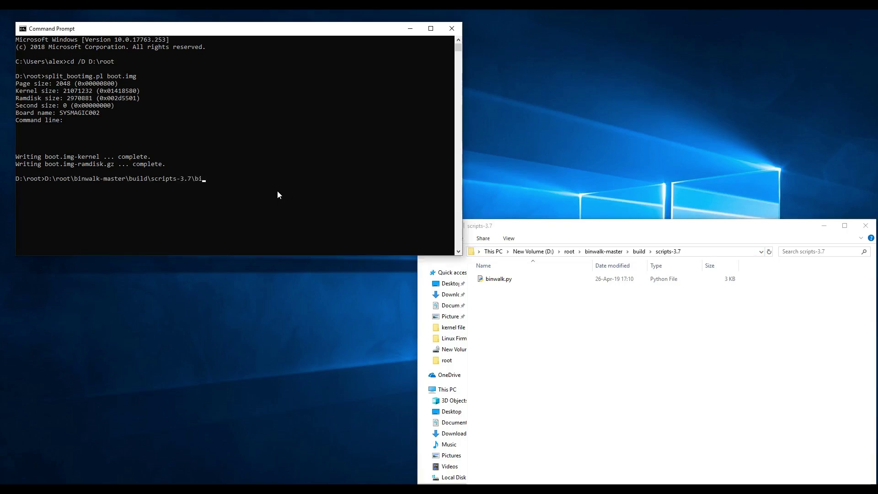
type("lk")
type(".py b")
type(".py boot")
key("Return")
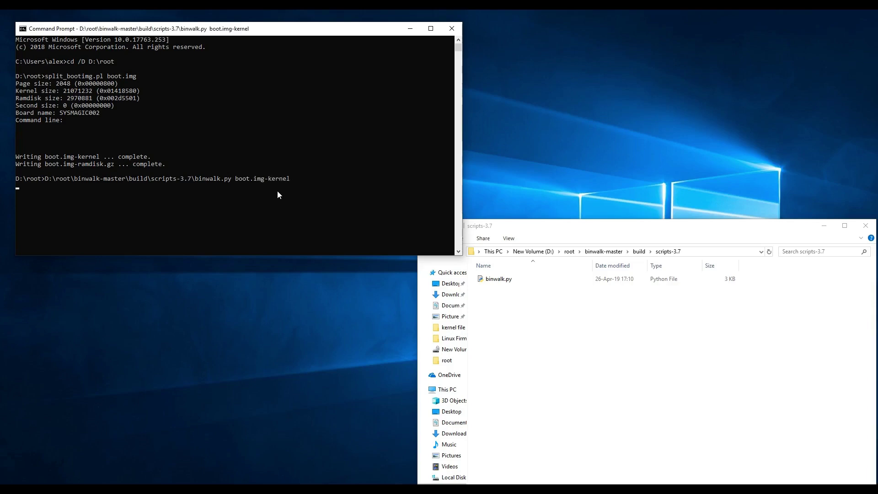
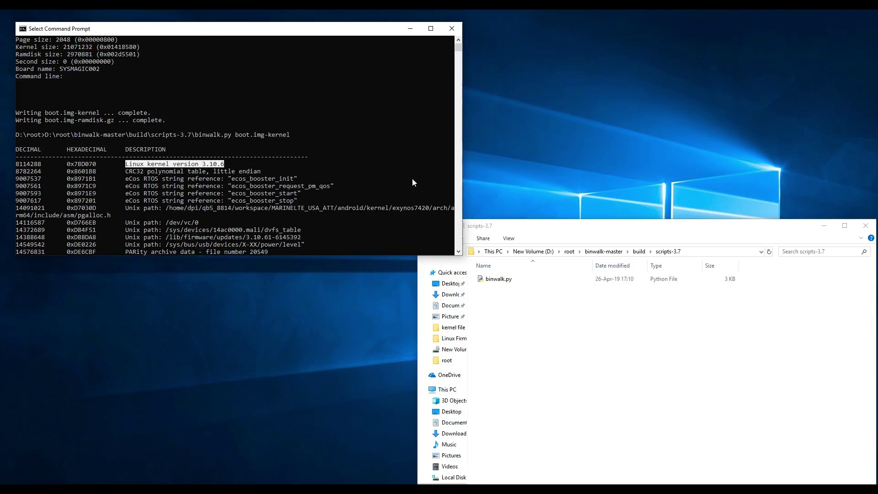
- Return to the root folder on New Volume (D:) and select the extracted boot.img-kernel file
left_click(568, 251)
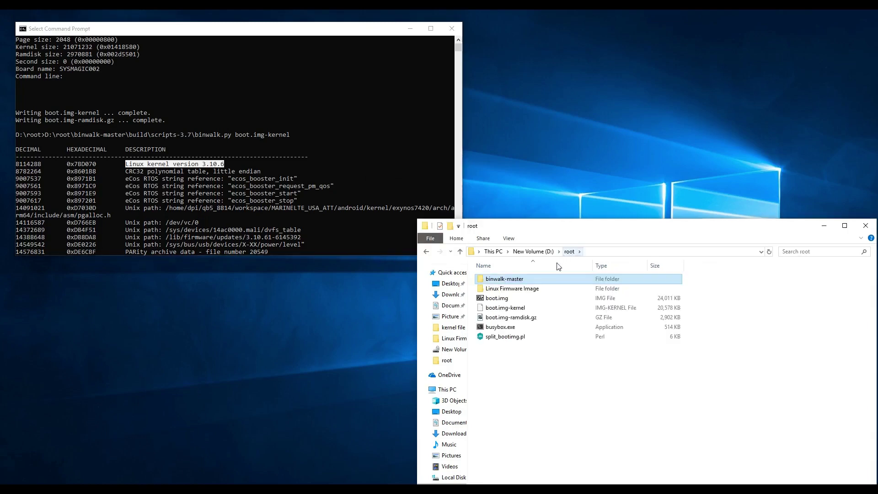
left_click(536, 308)
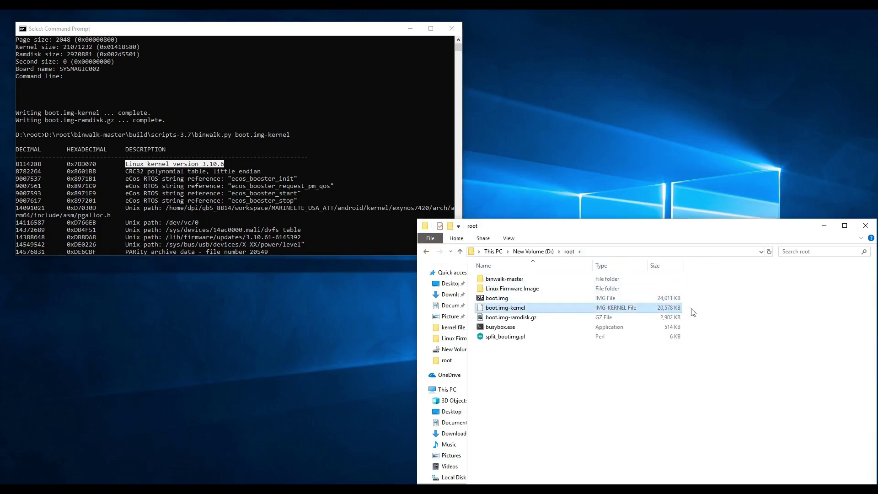